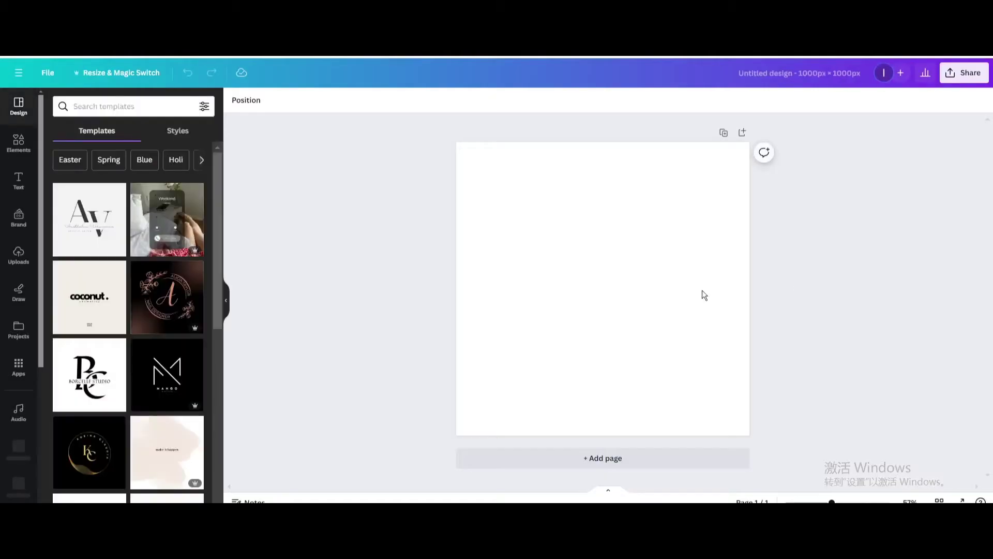
Add the vertical frame from a 'jigsaw puzzle' Elements search, shrink it and move it up-left.
left_click(19, 142)
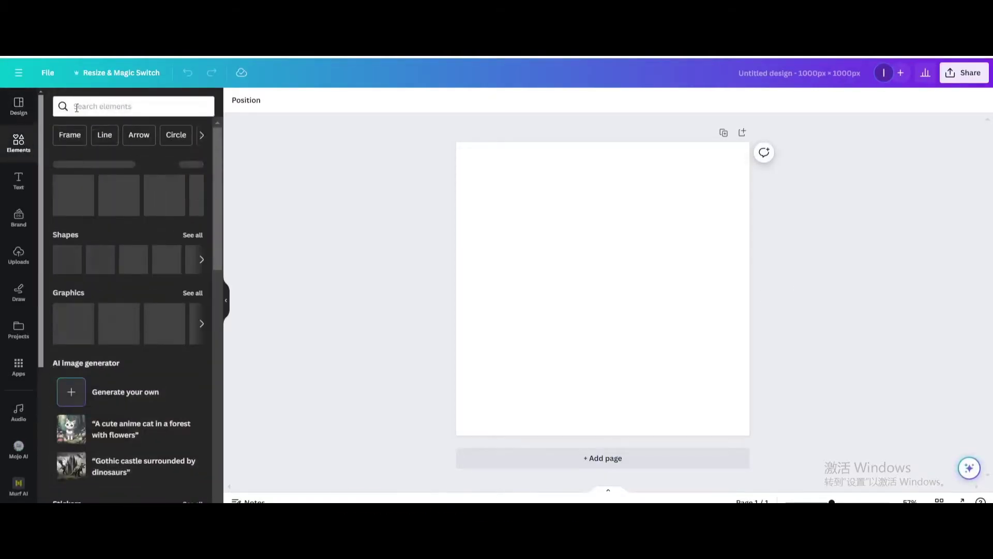
left_click(101, 107)
left_click(90, 152)
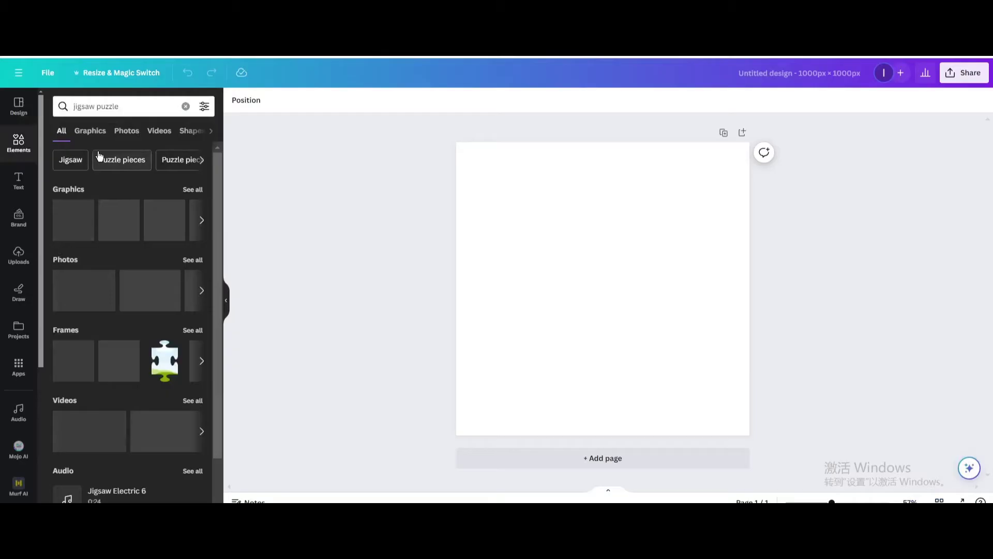
left_click(193, 330)
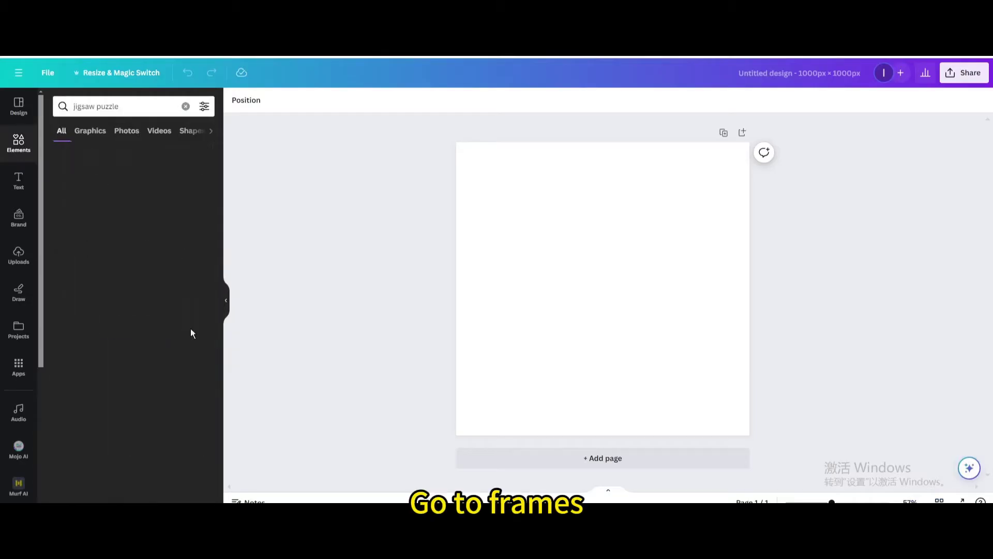
left_click(179, 175)
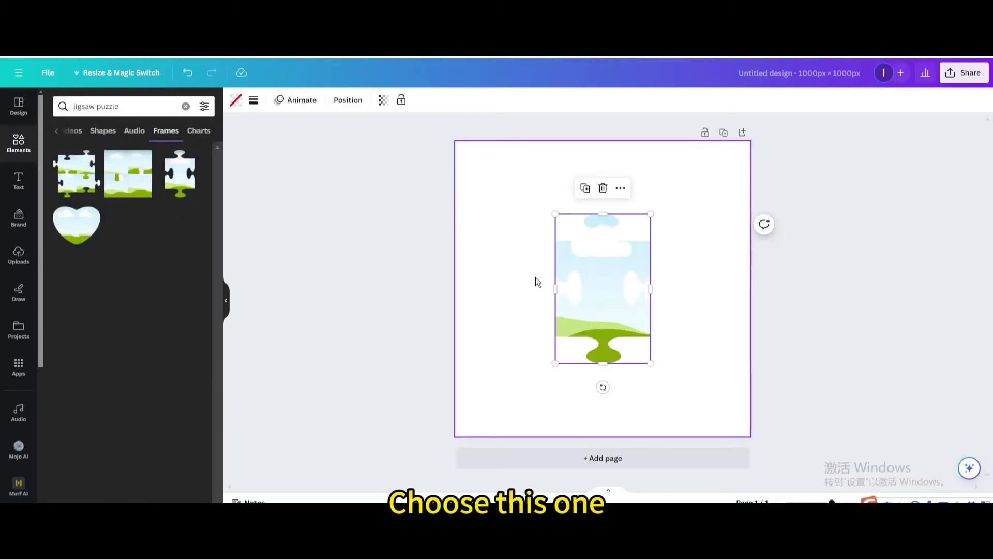
left_click_drag(649, 362, 619, 315)
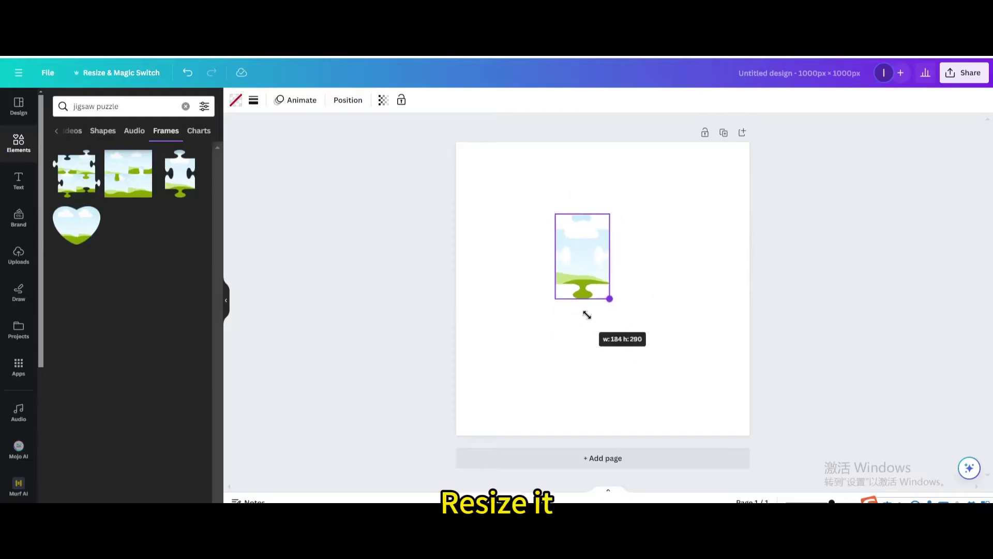
left_click_drag(584, 277, 530, 257)
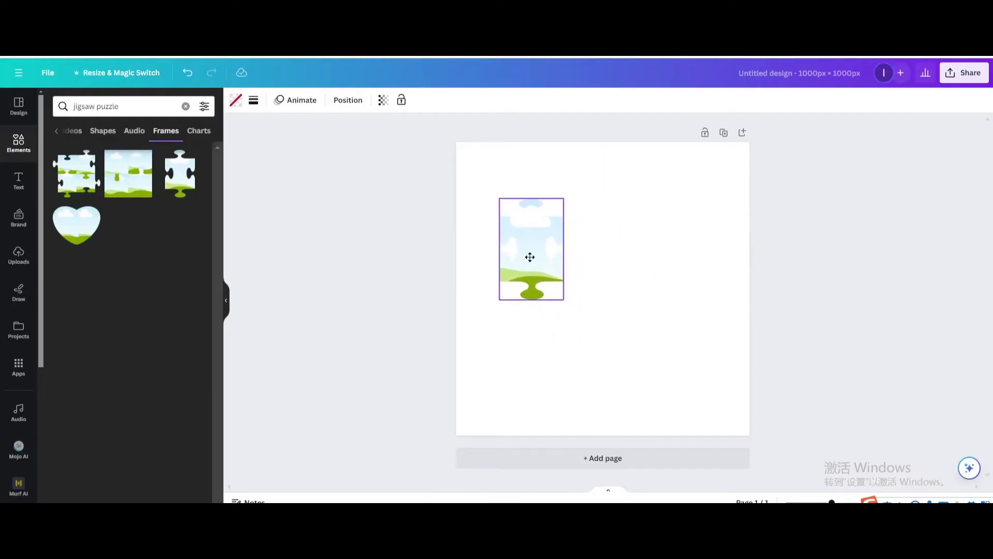
Duplicate the jigsaw piece and rotate the copy 90° to sit on its right.
left_click(515, 168)
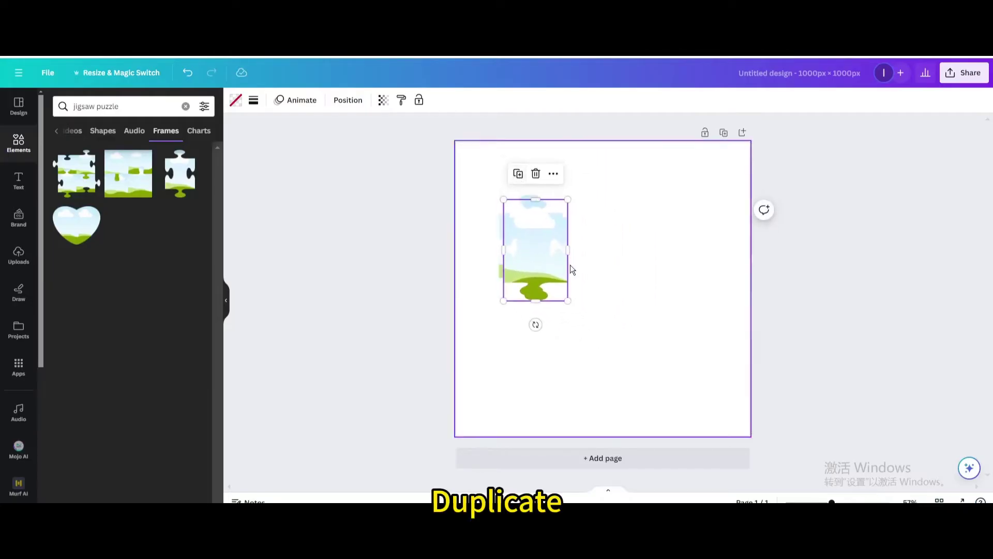
left_click_drag(535, 324, 475, 256)
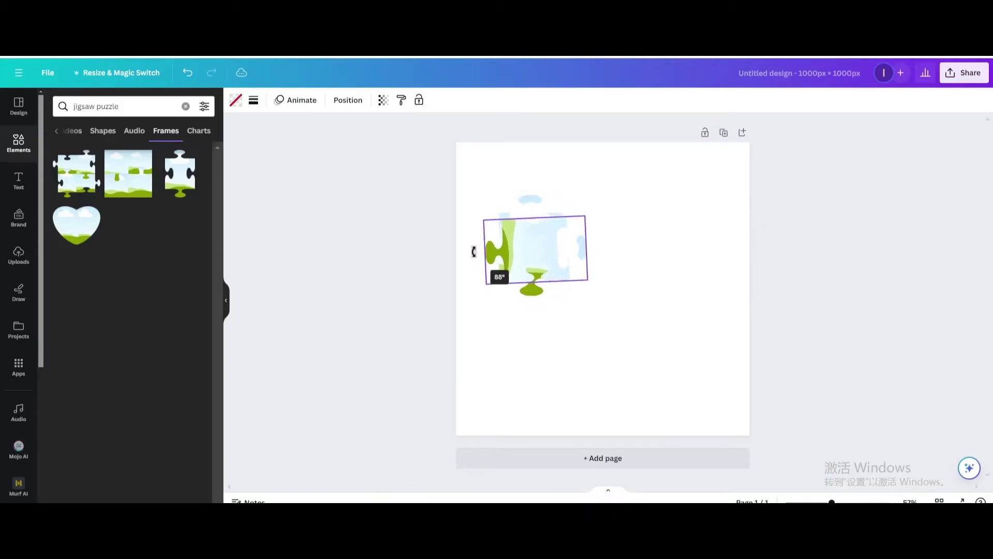
left_click_drag(475, 256, 575, 230)
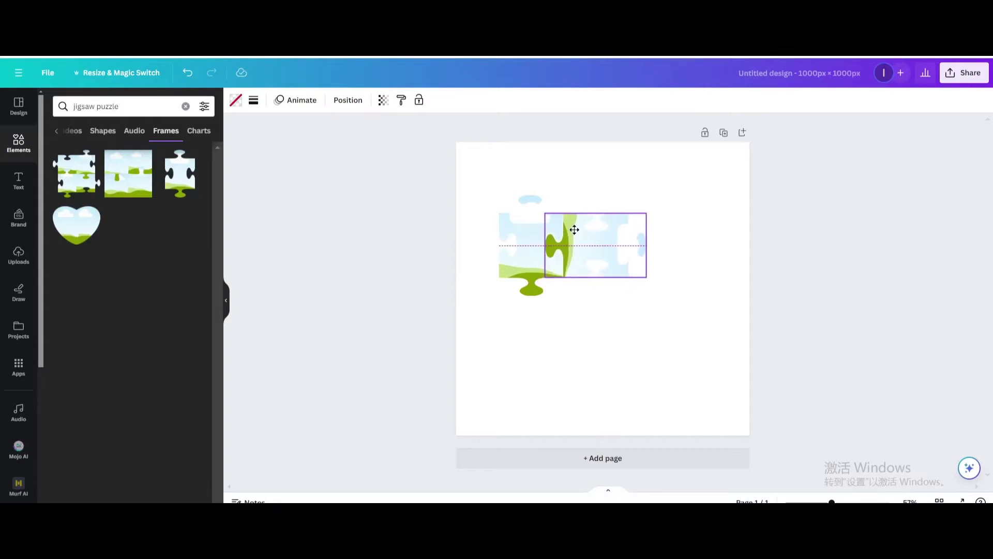
Duplicate the sideways piece, turn the copy upside down and fit it below.
left_click(570, 380)
left_click(613, 247)
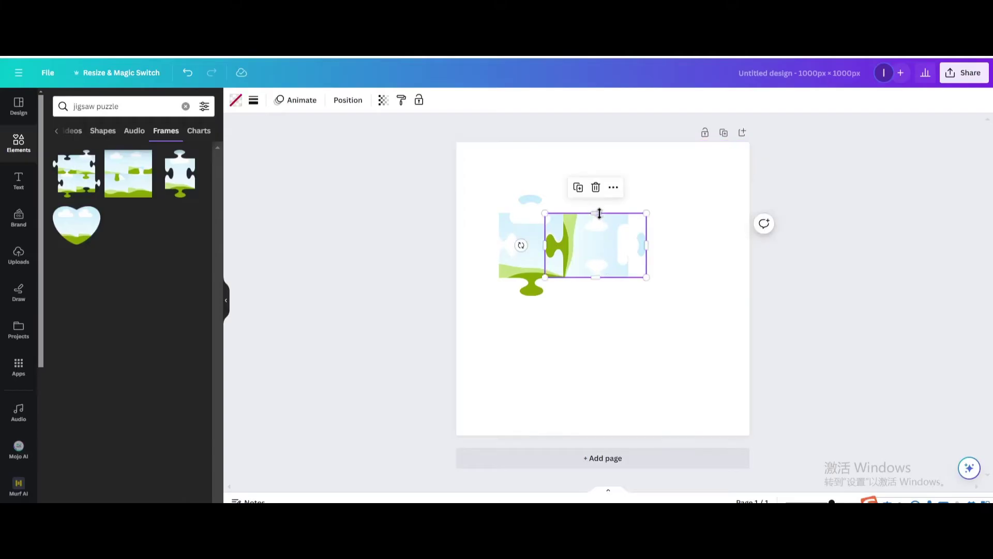
left_click(578, 188)
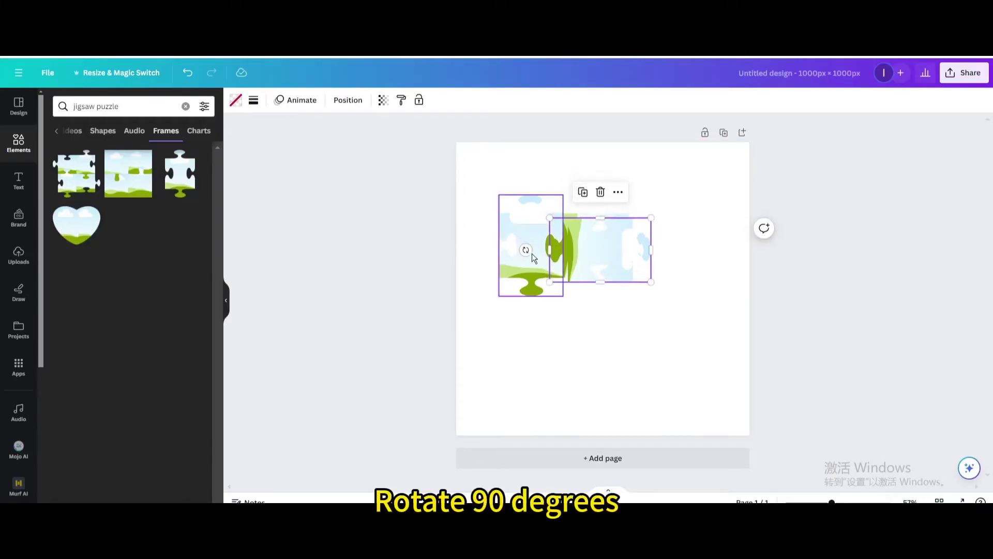
left_click_drag(526, 250, 597, 197)
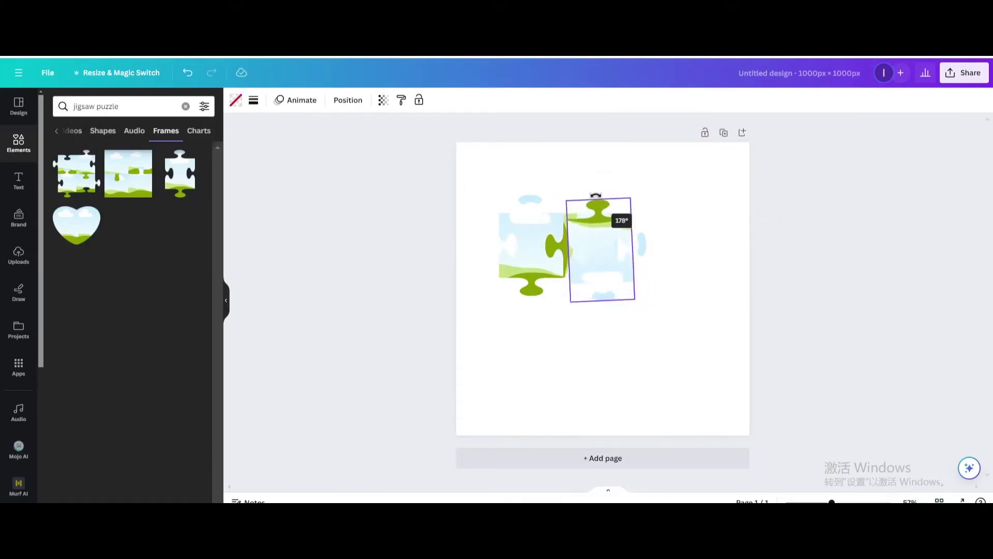
mouse_move(601, 249)
left_mouse_down()
mouse_move(594, 314)
mouse_move(594, 302)
left_mouse_up()
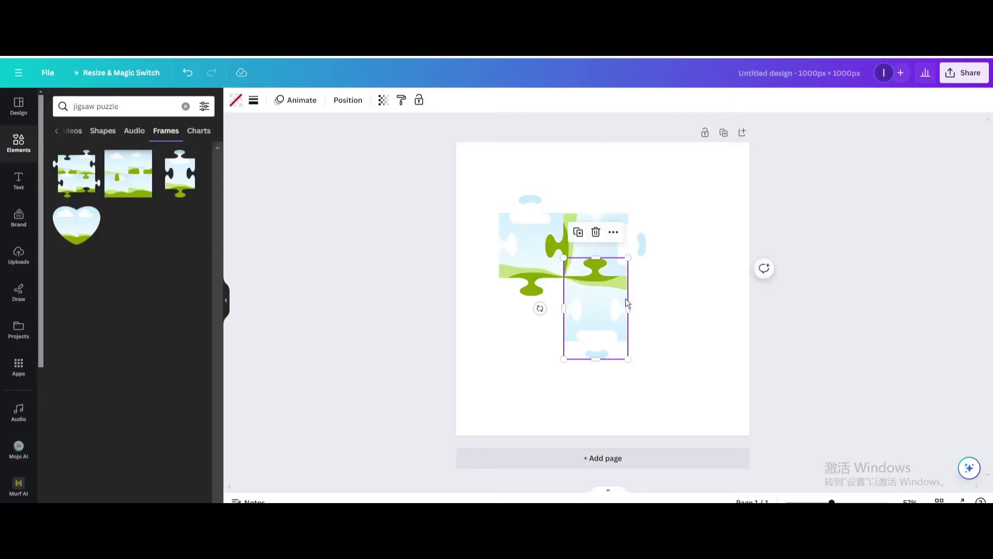
Duplicate the upper-right piece and fit the copy into the lower-left gap.
left_click(656, 302)
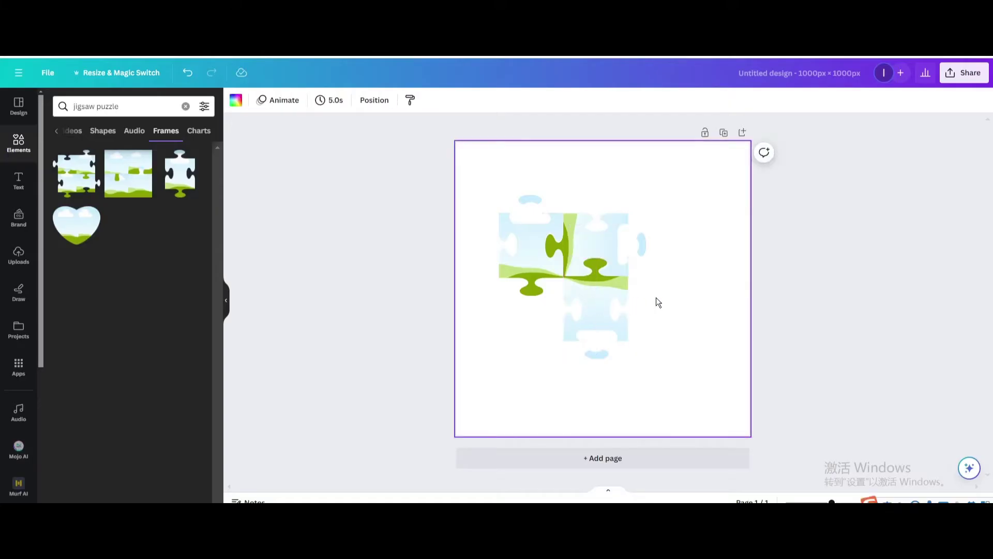
left_click(597, 293)
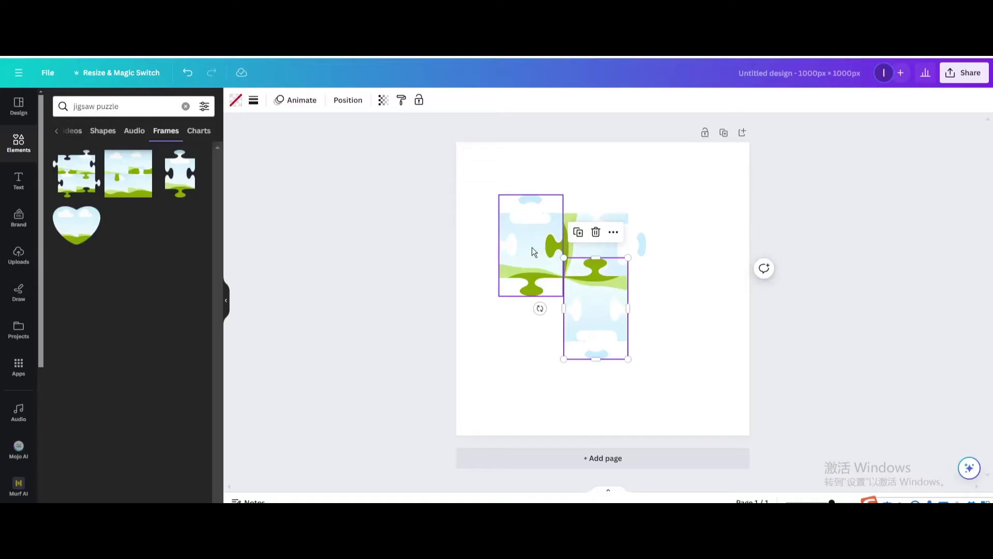
left_click(592, 248)
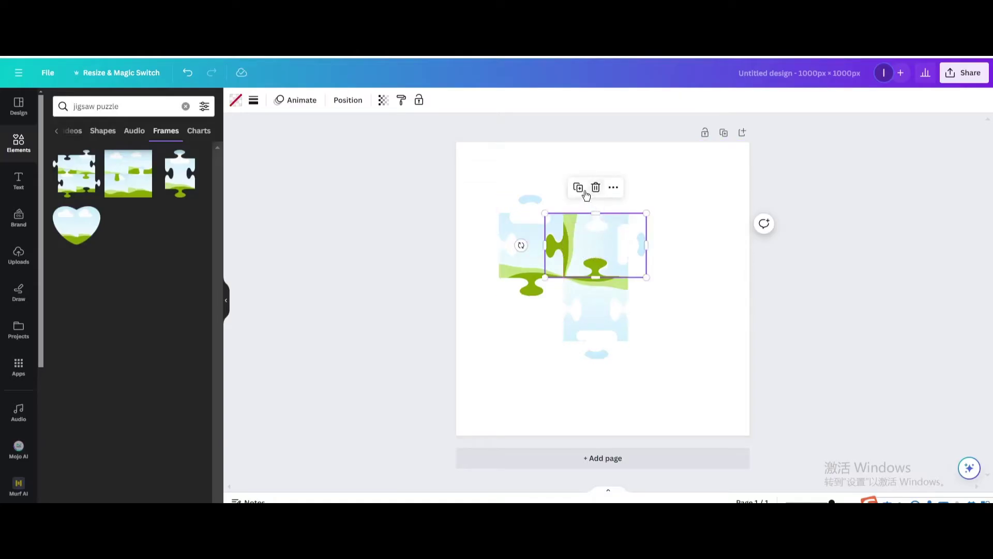
left_click(578, 232)
mouse_move(602, 248)
left_mouse_down()
mouse_move(567, 321)
mouse_move(527, 311)
left_mouse_up()
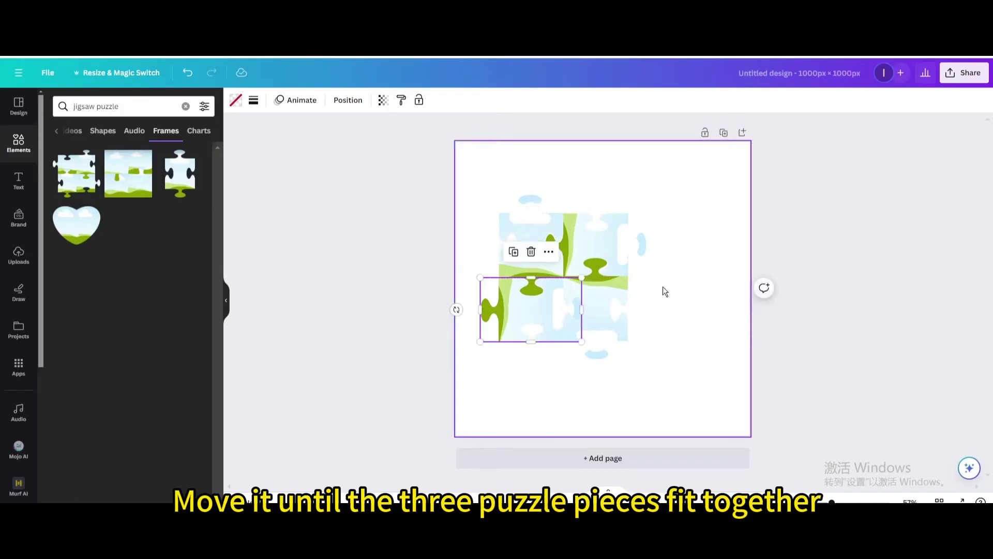
left_click(685, 283)
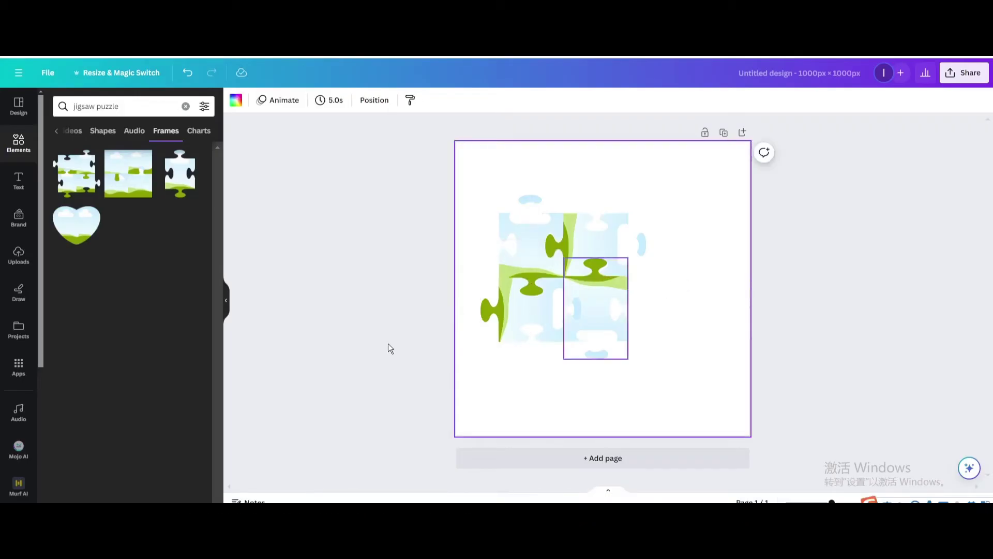
Place the winking-man portrait from Recently used, set transparency 70, and duplicate it.
left_click(186, 107)
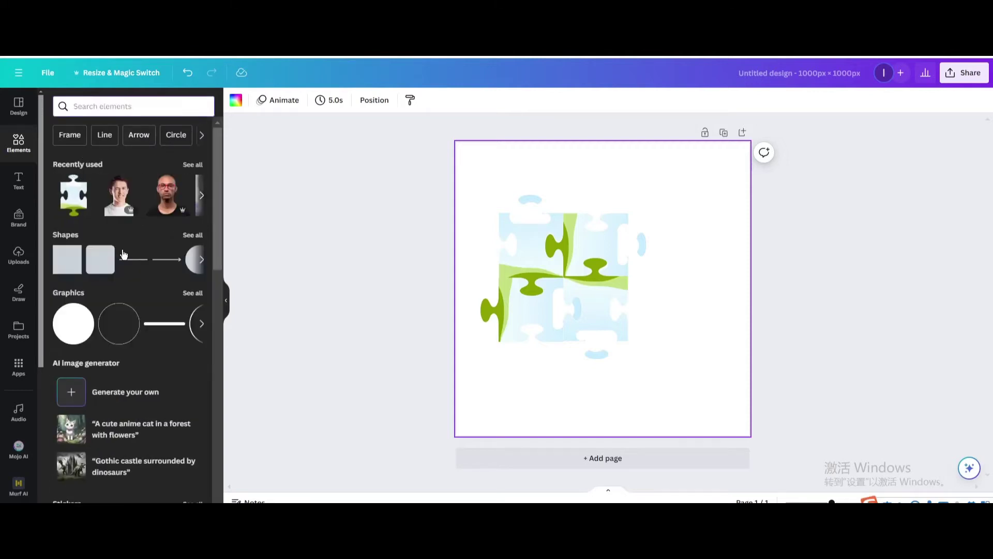
mouse_move(122, 194)
left_mouse_down()
mouse_move(519, 232)
mouse_move(684, 267)
left_mouse_up()
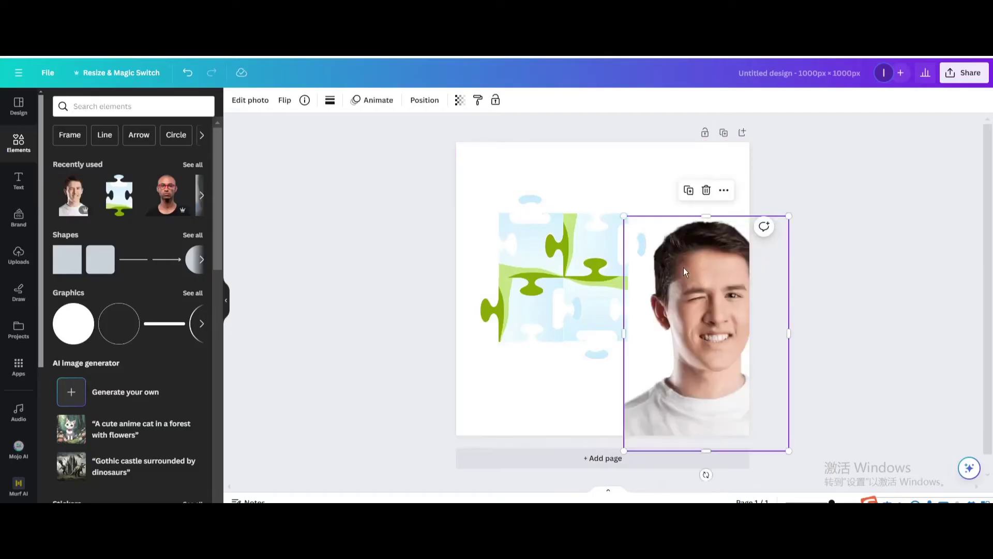
left_click(460, 100)
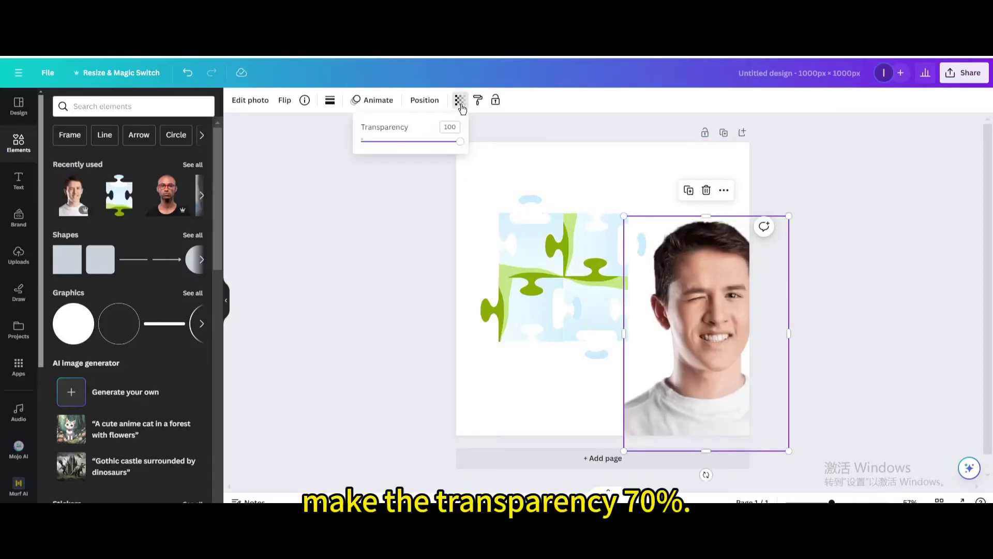
double_click(450, 128)
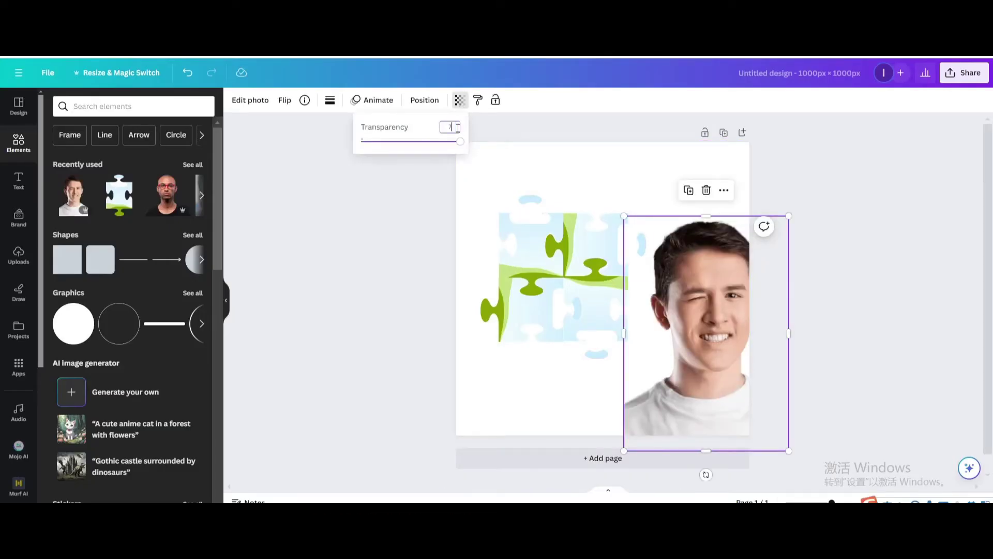
type("70")
key("Return")
left_click(708, 264)
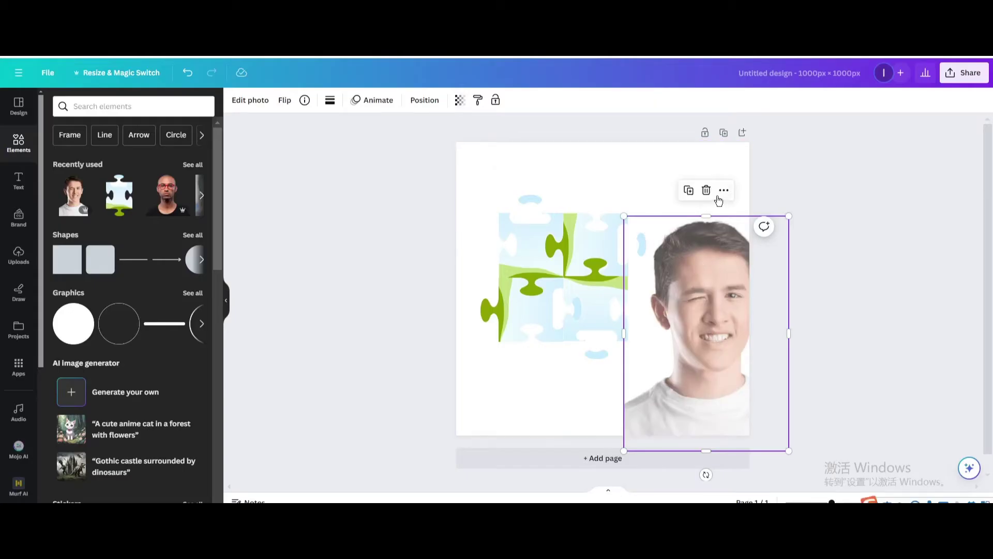
left_click(689, 190)
Drop the photo copy into the upper-left piece, enlarging and shifting it to match the portrait.
left_click_drag(691, 295, 536, 259)
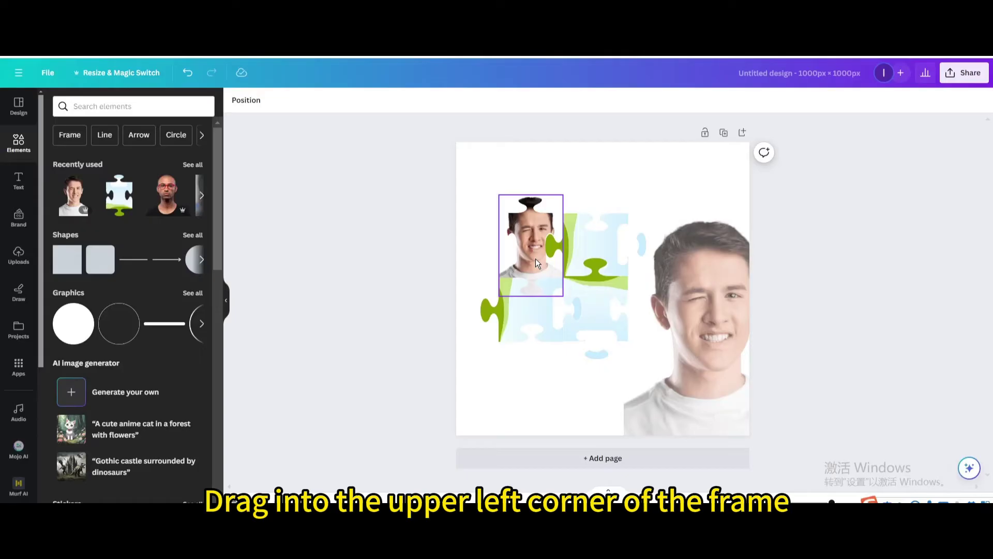
double_click(536, 258)
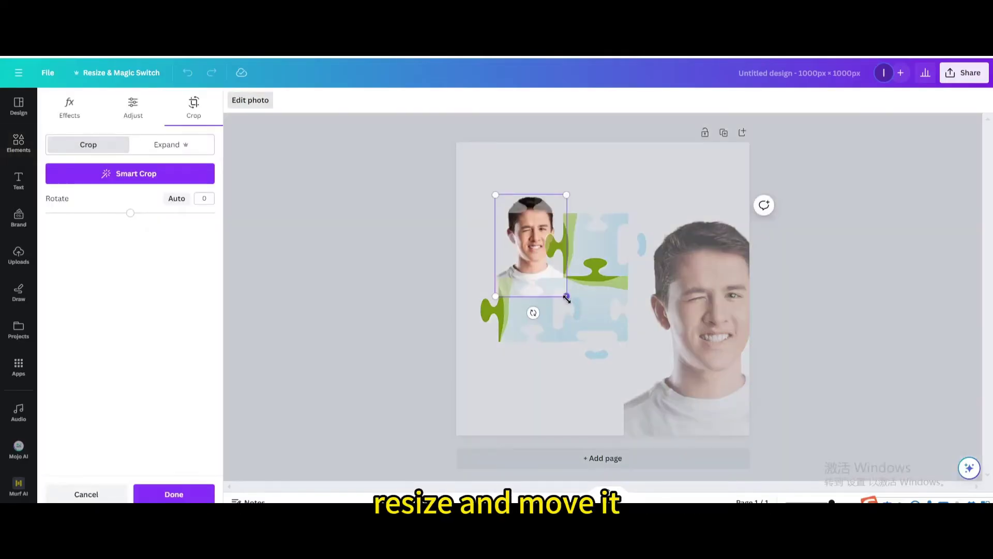
mouse_move(567, 296)
left_mouse_down()
mouse_move(649, 413)
mouse_move(682, 394)
left_mouse_up()
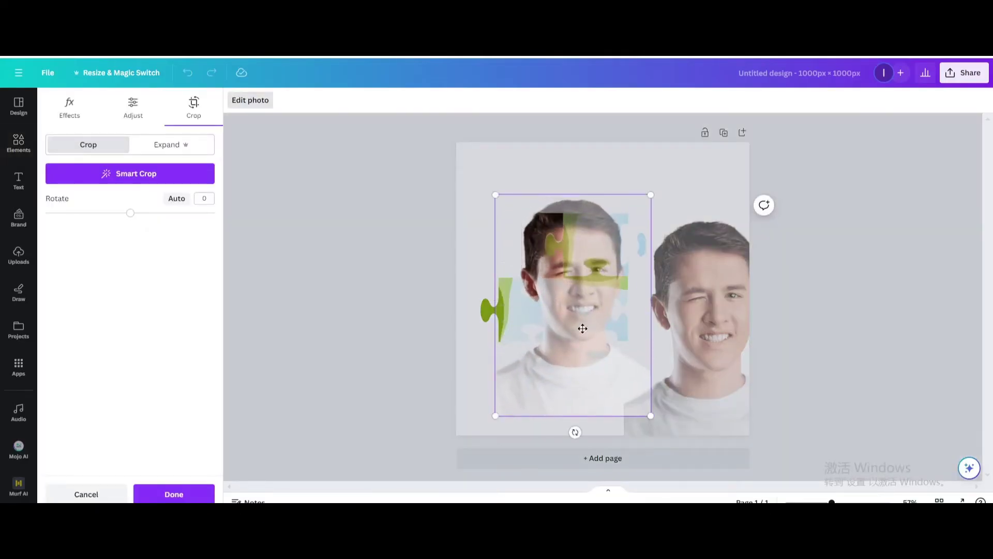
left_click_drag(520, 221, 499, 226)
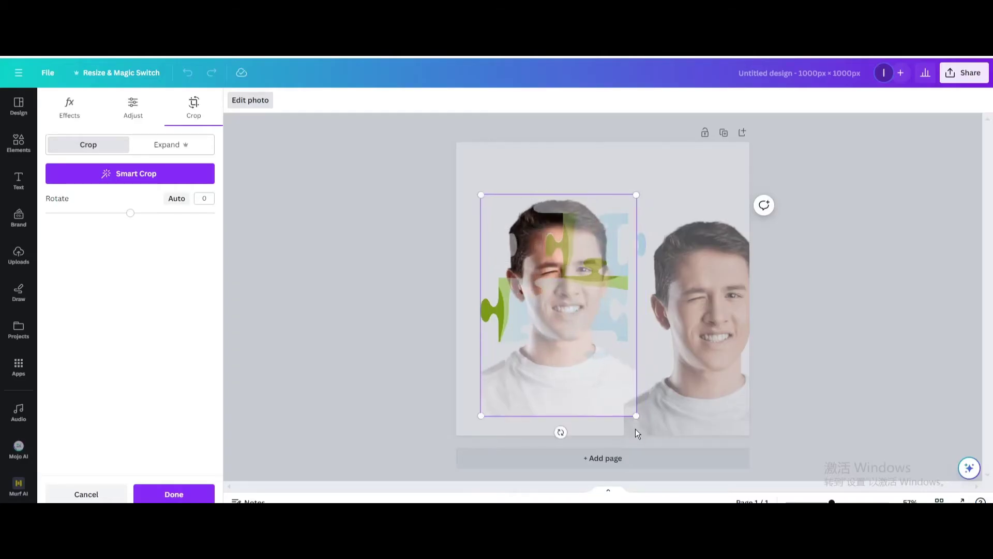
left_click_drag(637, 417, 663, 422)
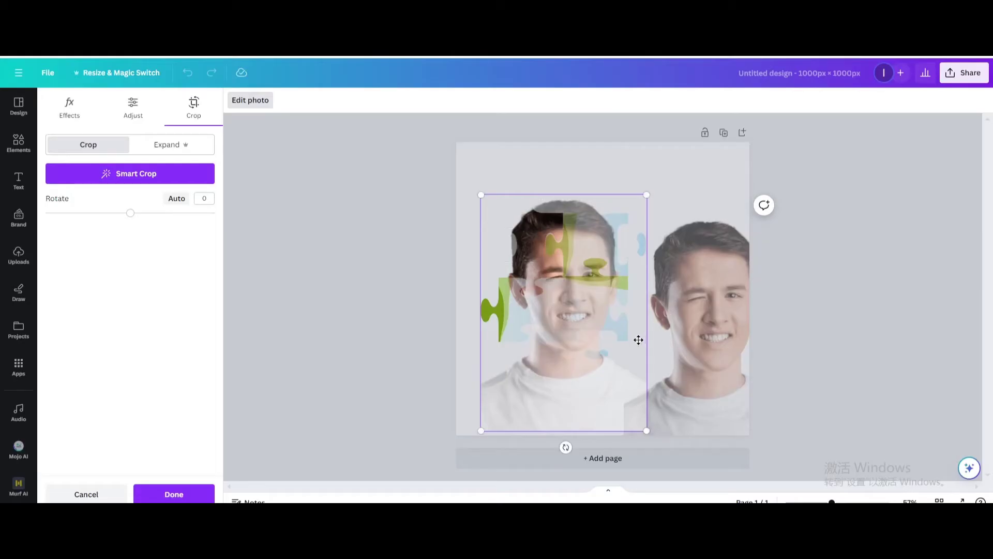
left_click_drag(586, 256, 576, 249)
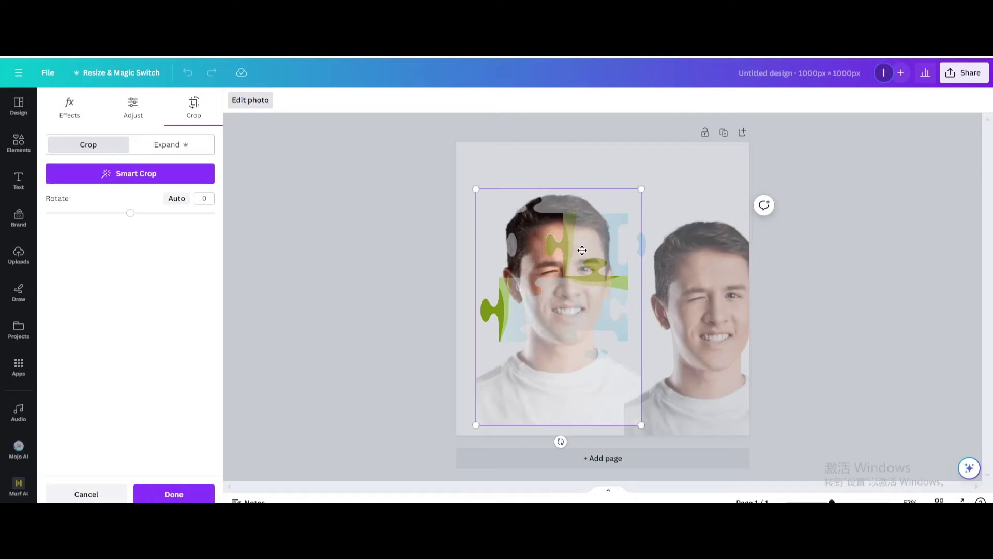
left_click_drag(582, 250, 585, 249)
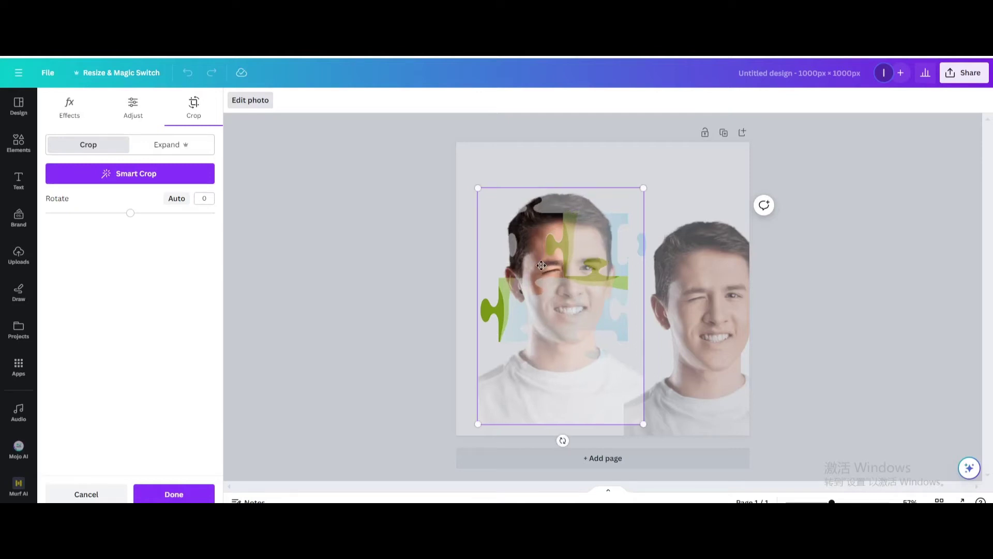
left_click(661, 169)
Duplicate and rotate the portrait, then undo an unwanted extra placement.
left_click(712, 285)
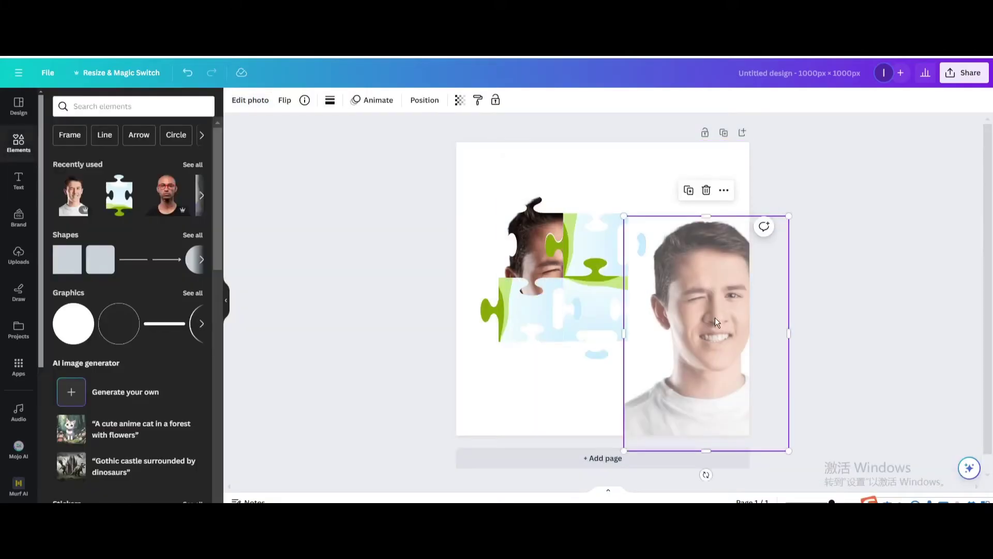
key("ctrl+d")
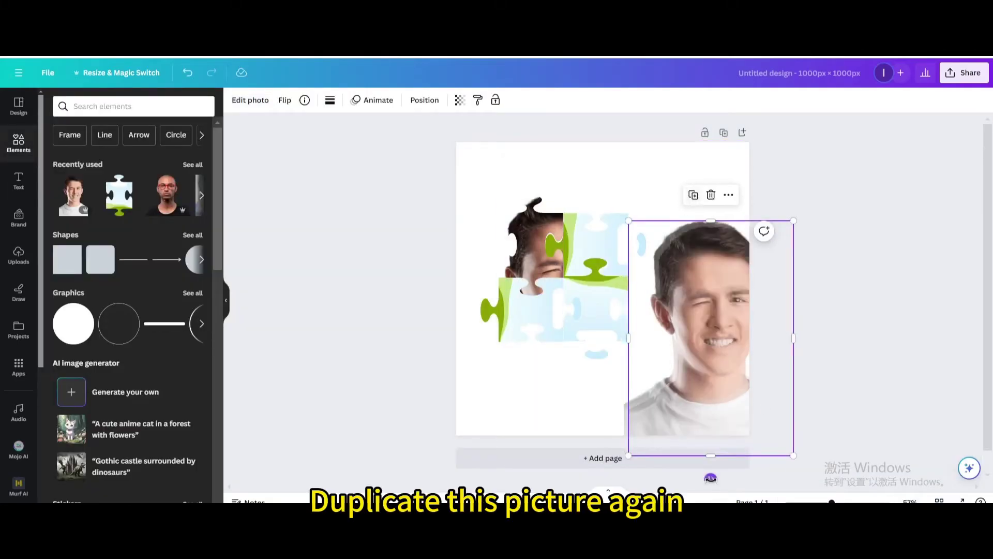
left_click_drag(711, 477, 582, 340)
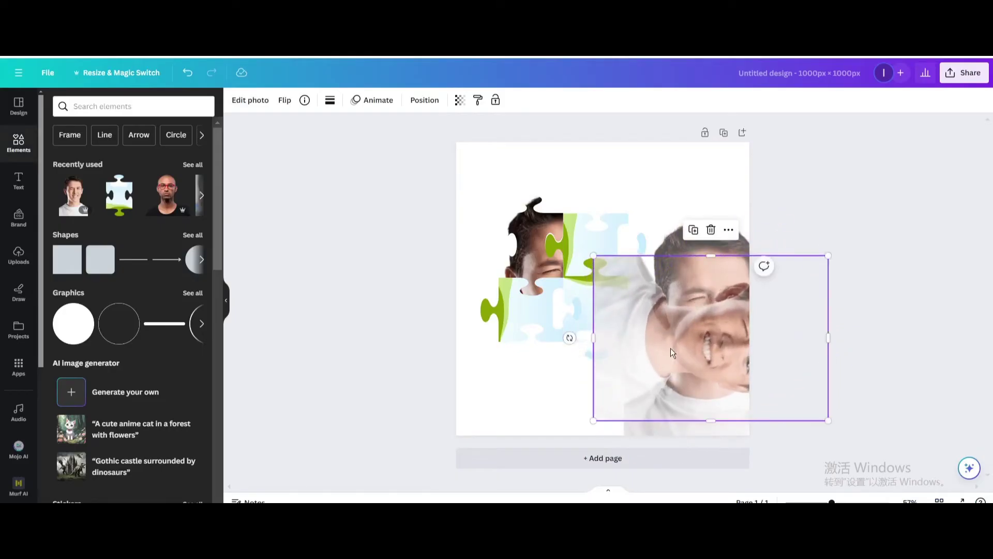
left_click(694, 230)
left_click_drag(718, 310, 591, 238)
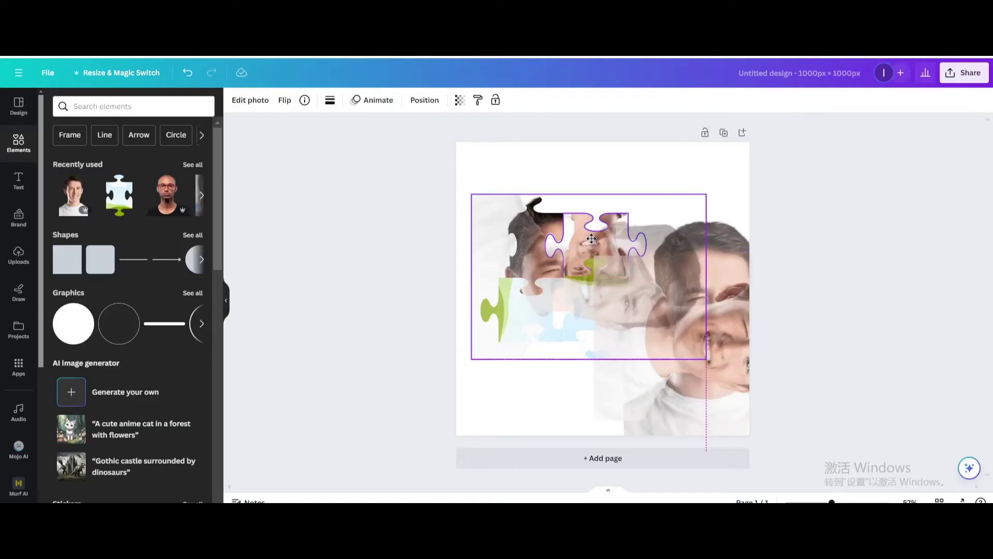
mouse_move(592, 239)
left_mouse_down()
mouse_move(695, 342)
mouse_move(714, 303)
left_mouse_up()
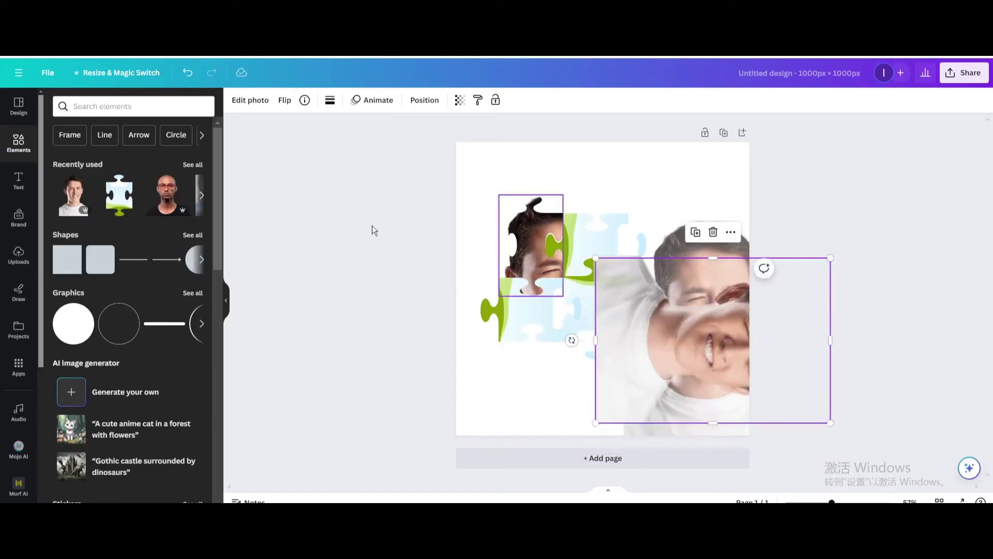
left_click(191, 75)
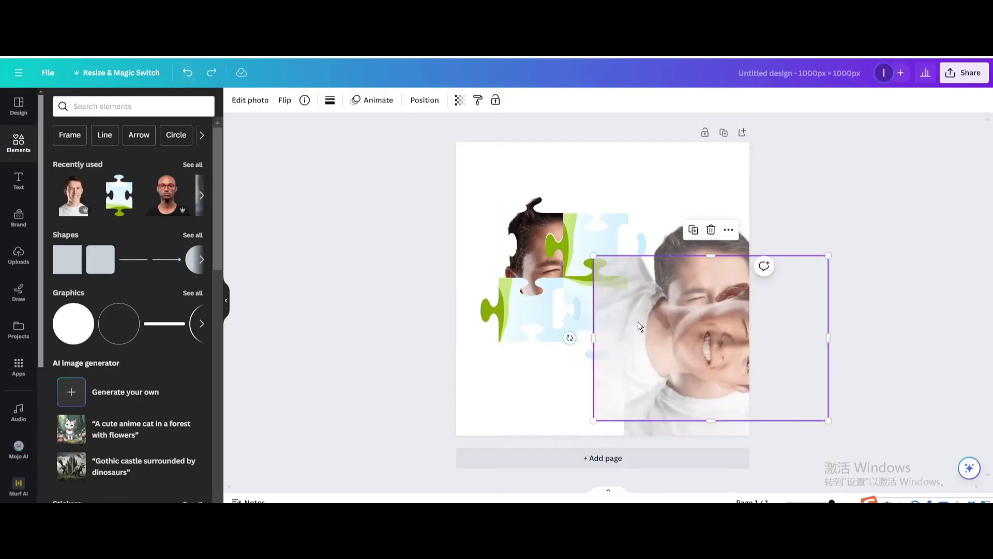
Turn the photo copy back upright and drop it into the upper-right piece.
left_click(564, 338)
left_click(632, 342)
left_click_drag(763, 266, 849, 339)
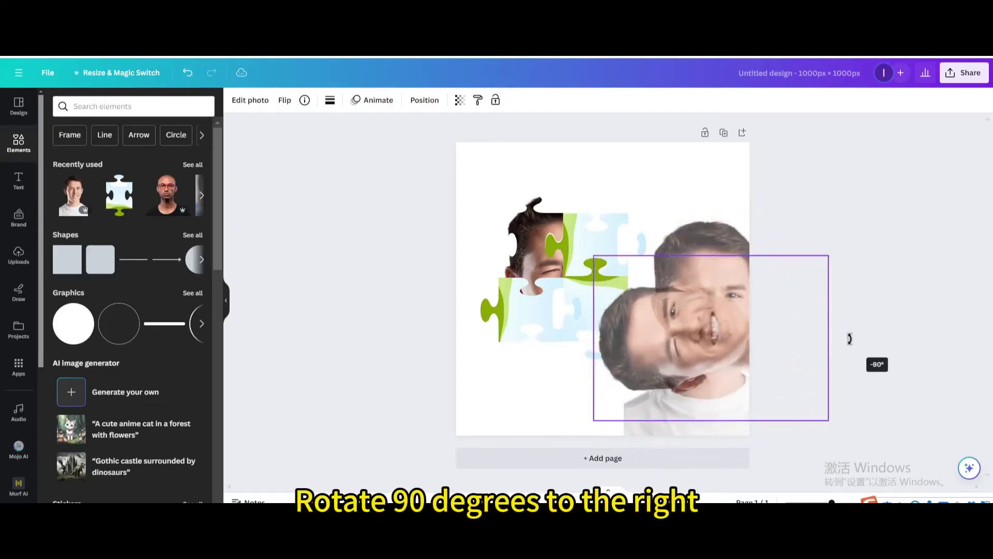
left_click_drag(699, 335, 607, 252)
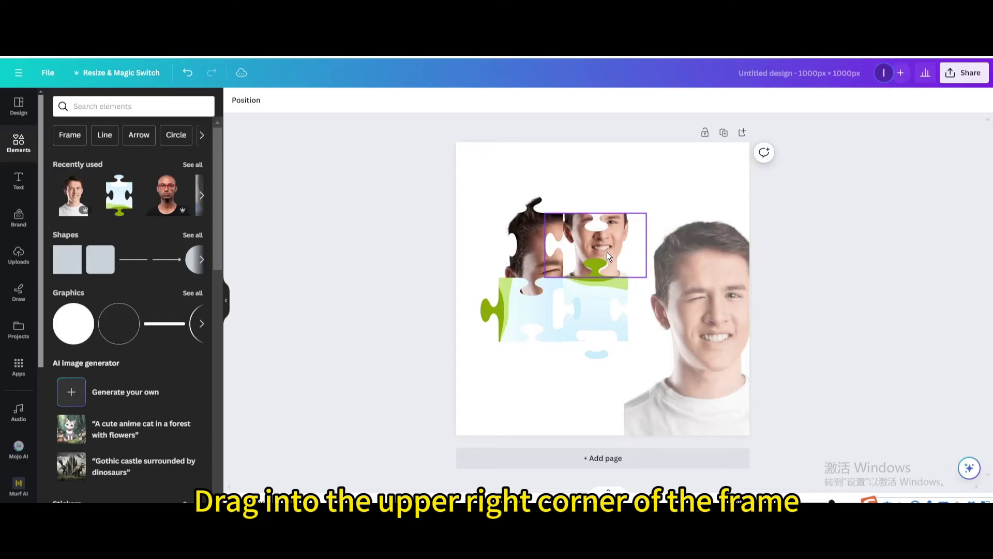
Resize and reposition the photo inside the upper-right piece to match the portrait.
double_click(608, 251)
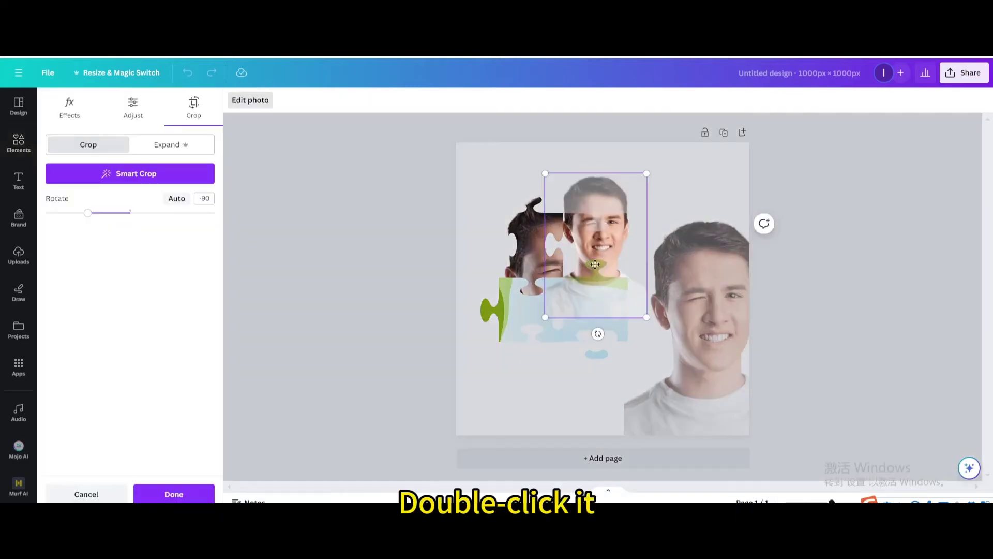
left_click_drag(548, 319, 468, 421)
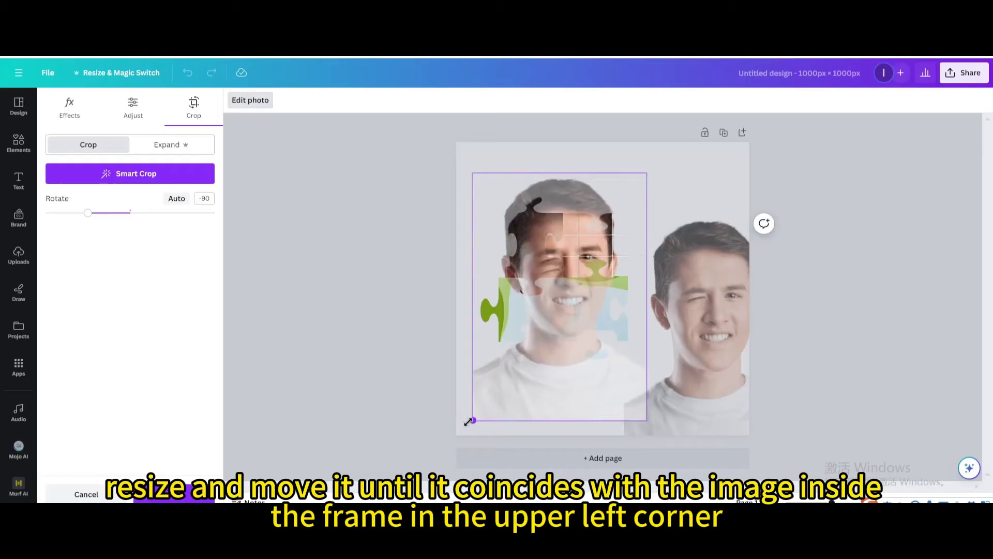
left_click_drag(619, 230, 623, 240)
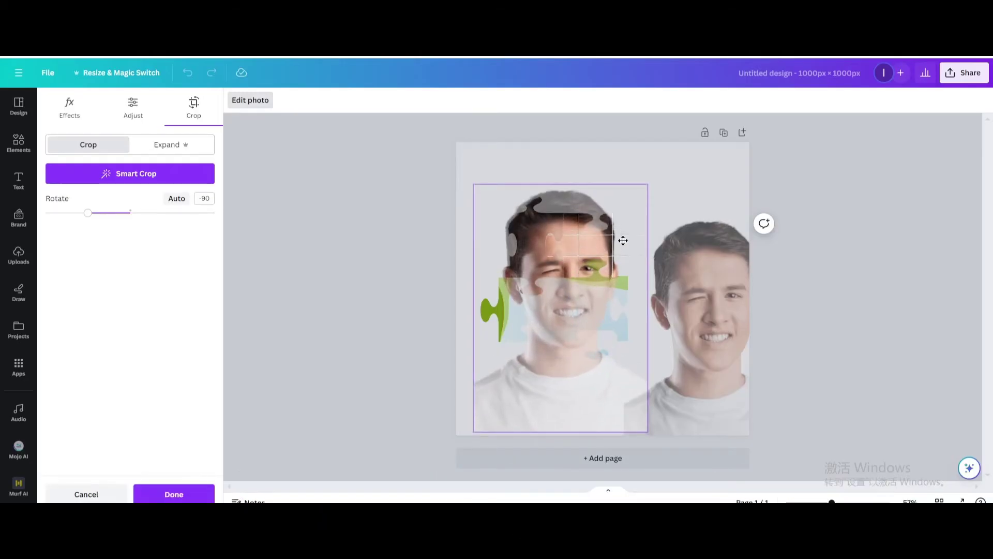
left_click_drag(623, 240, 624, 241)
left_click_drag(473, 432, 471, 428)
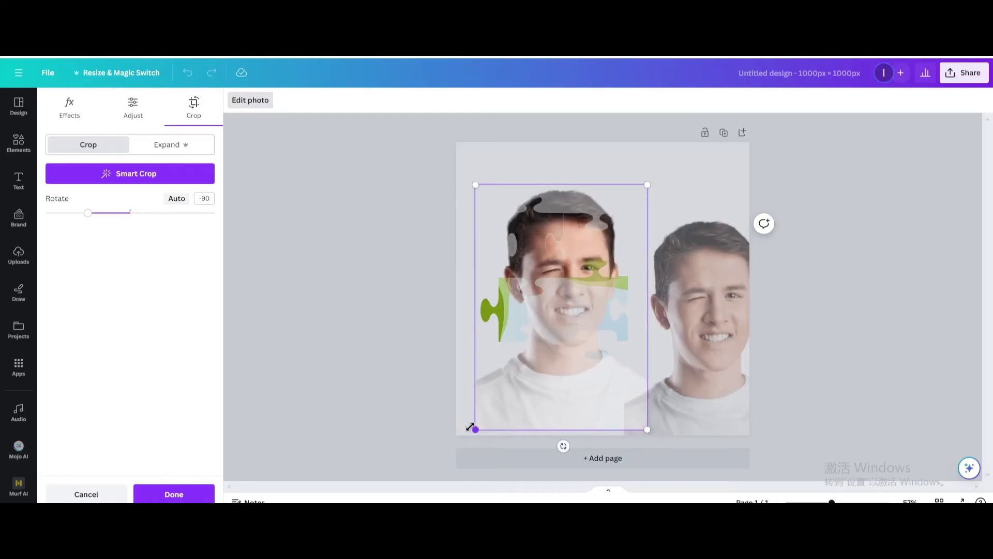
left_click(667, 182)
Duplicate the portrait, turn it a quarter turn, and drop it into the lower-left piece.
left_click(705, 297)
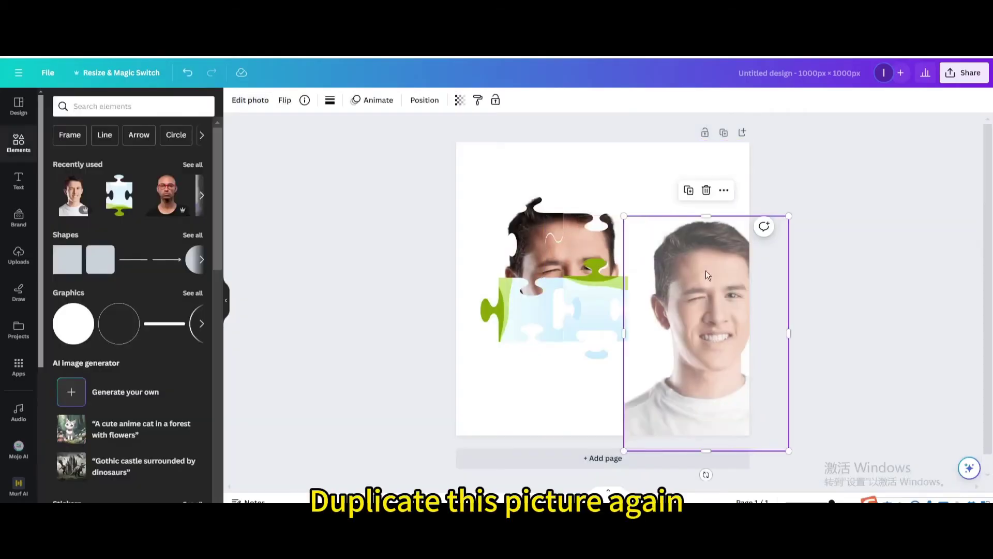
left_click(690, 191)
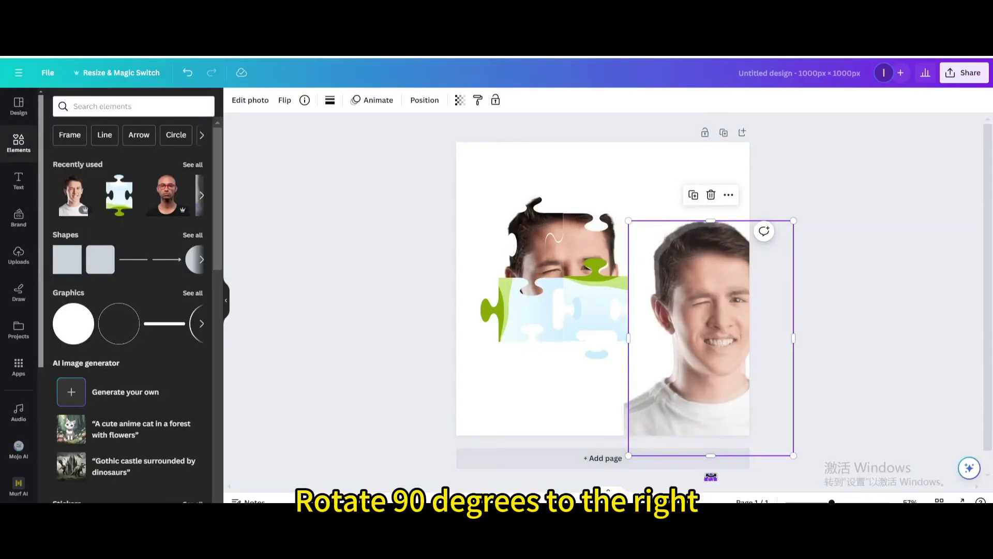
left_click_drag(712, 477, 852, 338)
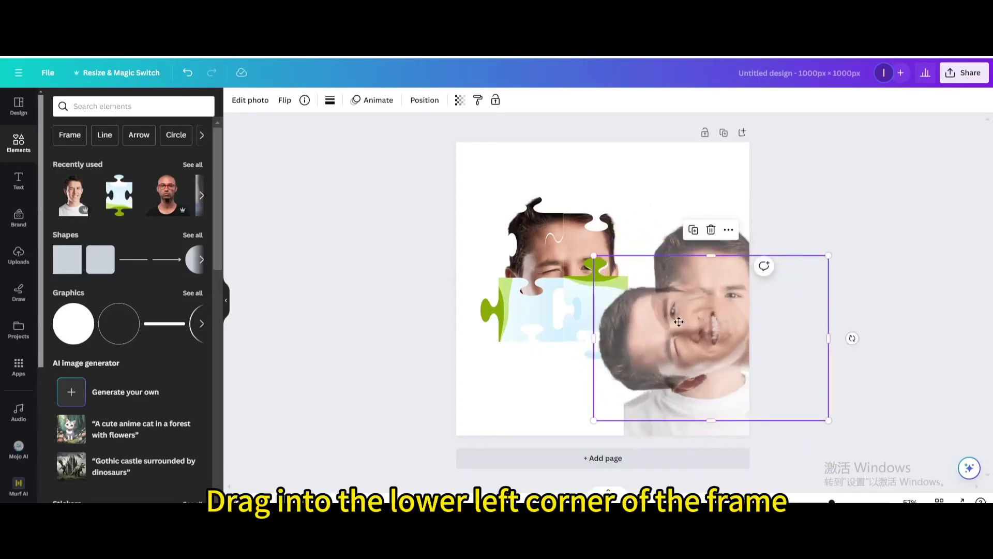
left_click_drag(678, 321, 541, 307)
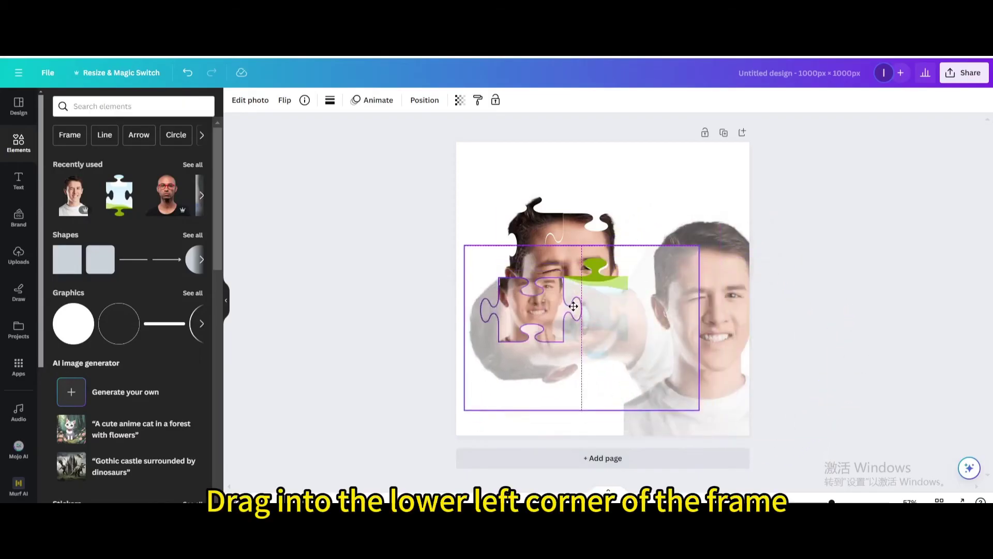
double_click(540, 307)
Enlarge and reposition the lower-left piece's photo to line up with the face above.
mouse_move(554, 255)
left_mouse_down()
mouse_move(555, 241)
mouse_move(634, 149)
left_mouse_up()
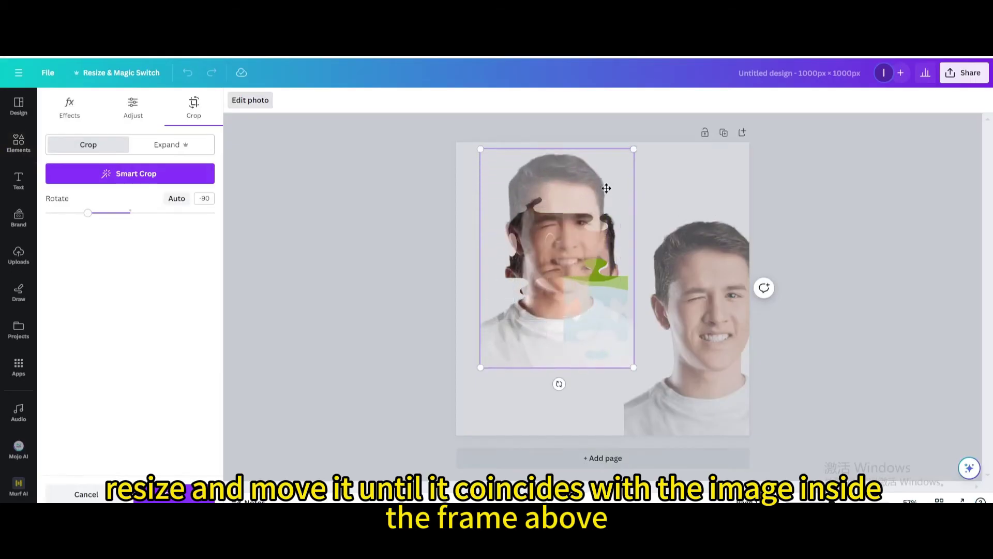
left_click_drag(606, 188, 606, 230)
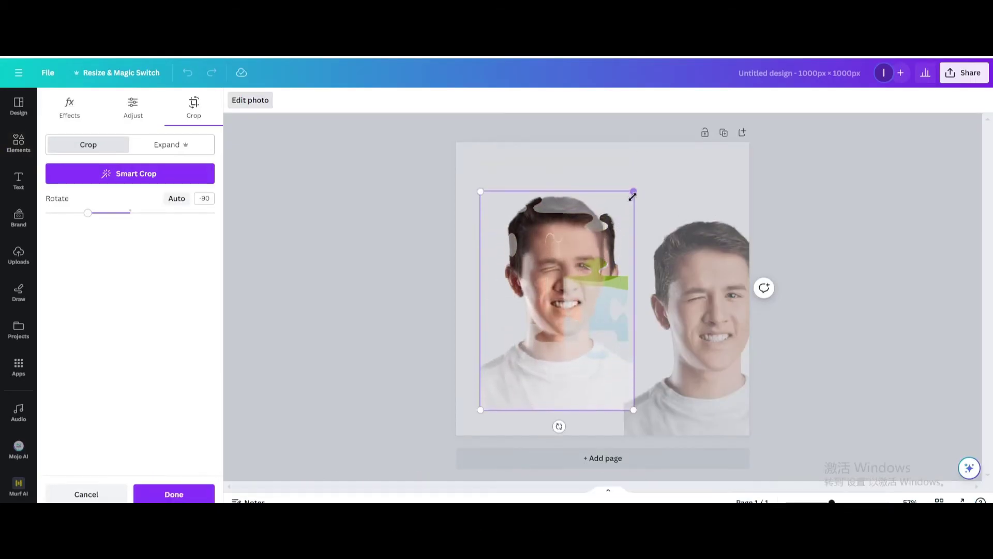
left_click_drag(632, 194, 639, 186)
left_click_drag(605, 216, 607, 224)
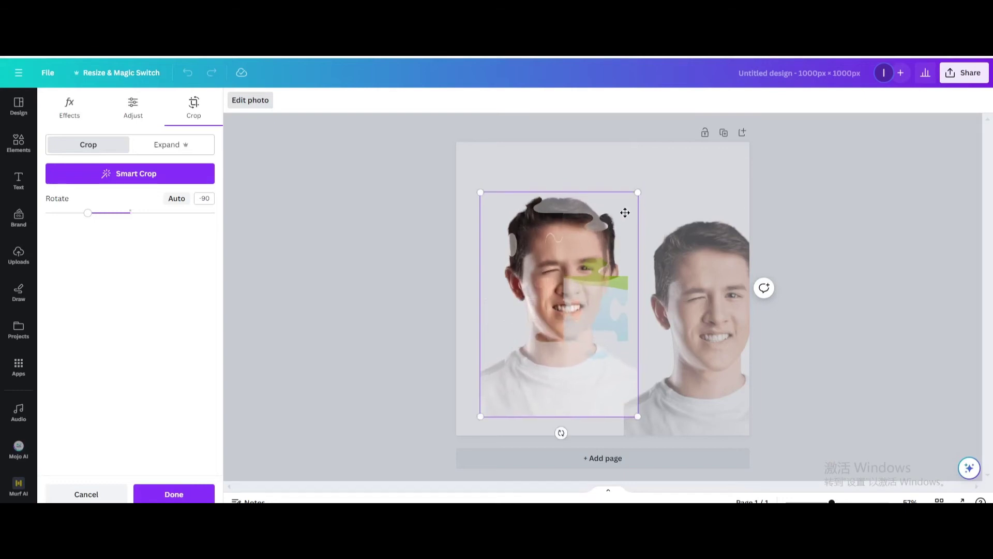
left_click_drag(638, 193, 661, 197)
left_click_drag(602, 216, 602, 223)
left_click_drag(643, 190, 646, 185)
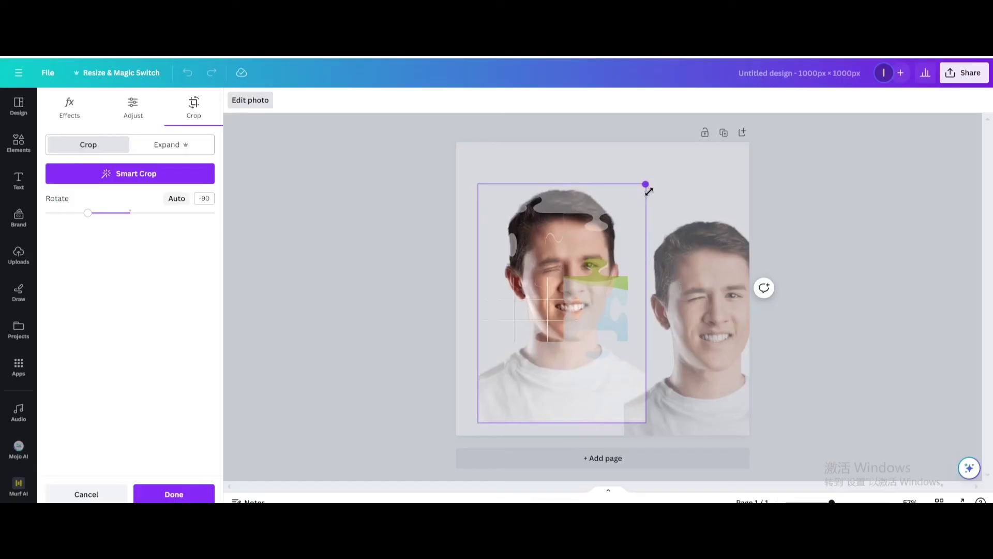
left_click_drag(623, 230, 621, 233)
left_click(684, 188)
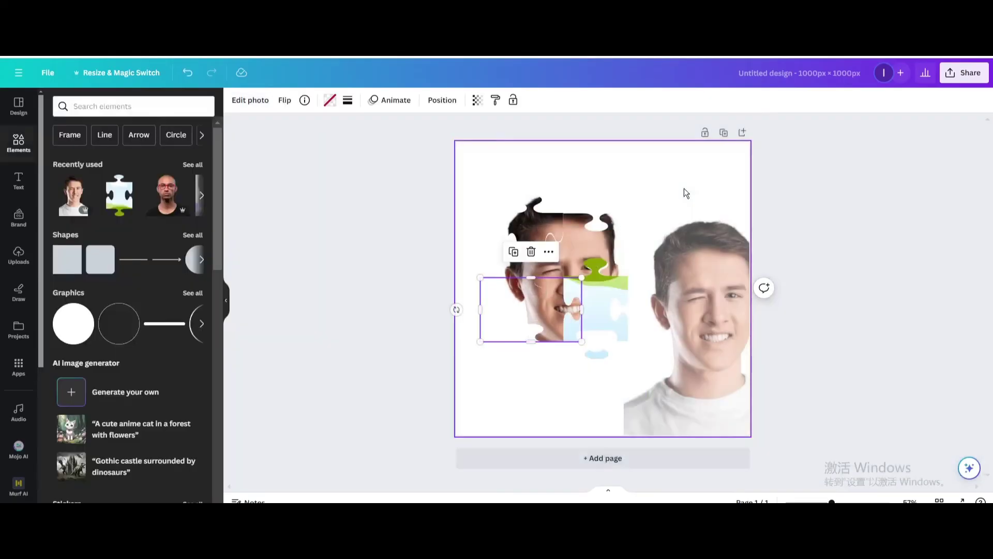
left_click(698, 232)
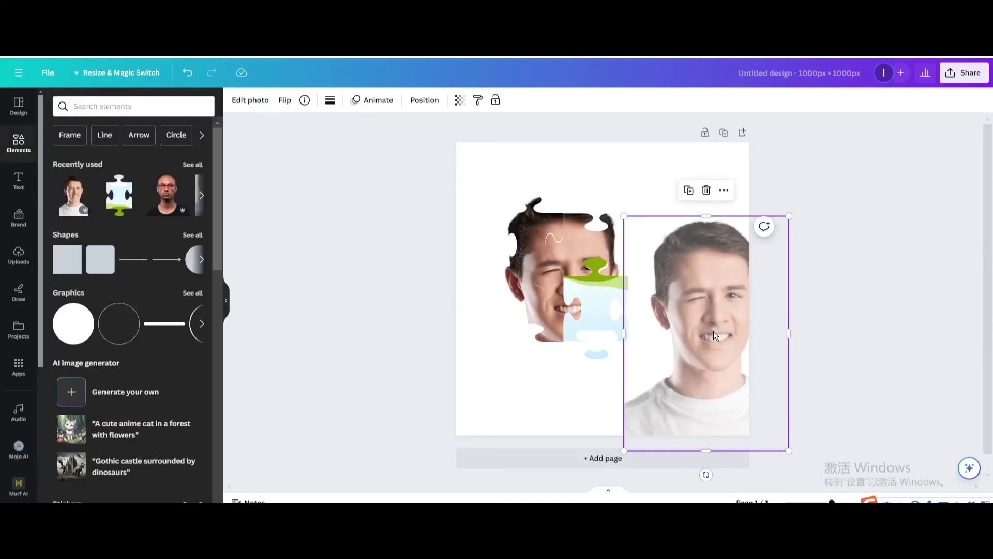
Rotate the right-hand portrait 180° and drop it into the lower-right piece.
mouse_move(714, 334)
left_mouse_down()
mouse_move(602, 334)
mouse_move(683, 334)
left_mouse_up()
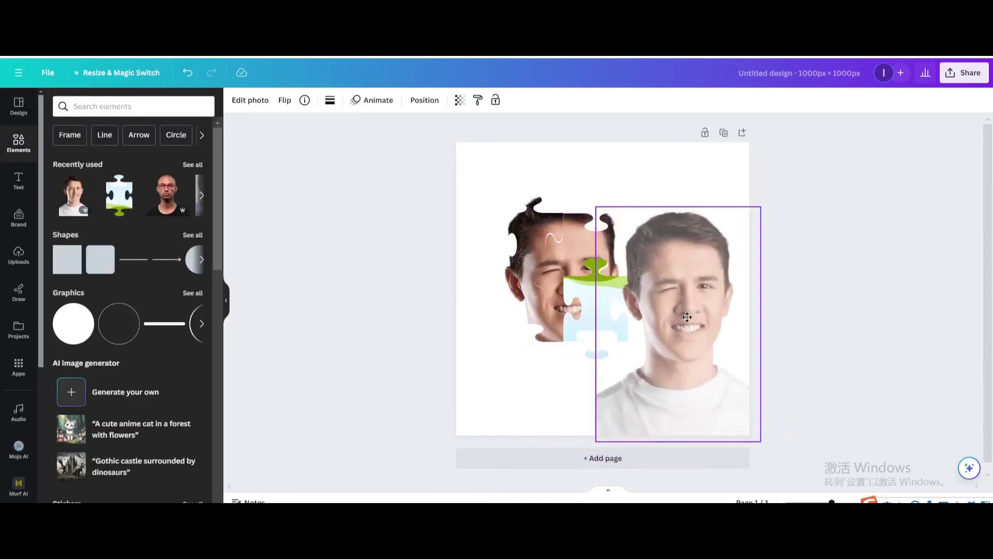
mouse_move(675, 466)
left_mouse_down()
mouse_move(554, 404)
mouse_move(679, 179)
left_mouse_up()
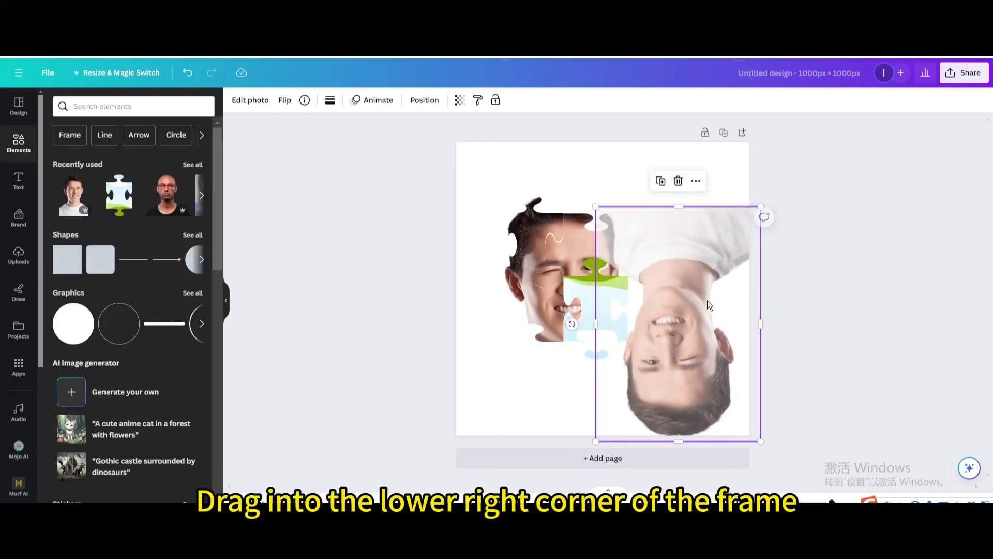
left_click_drag(678, 326, 598, 301)
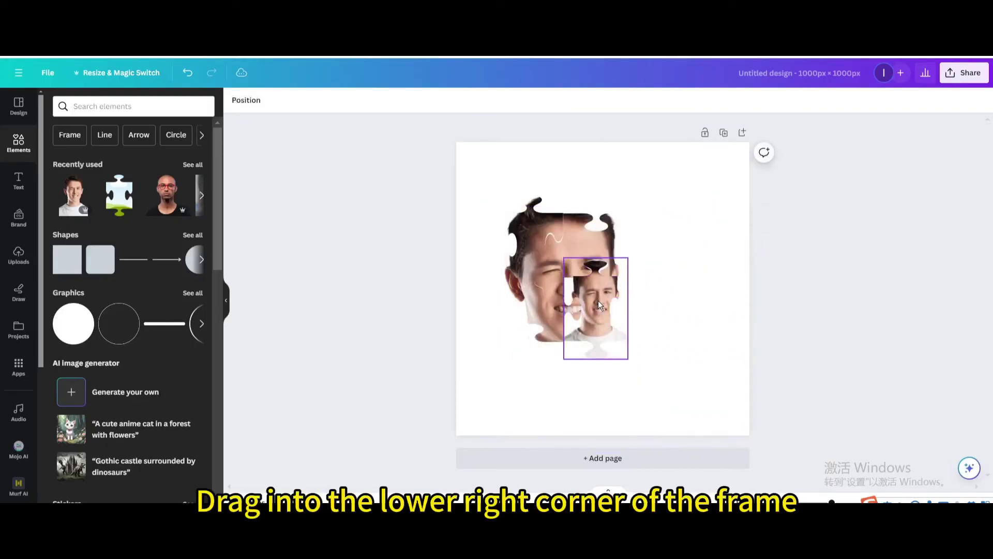
double_click(599, 300)
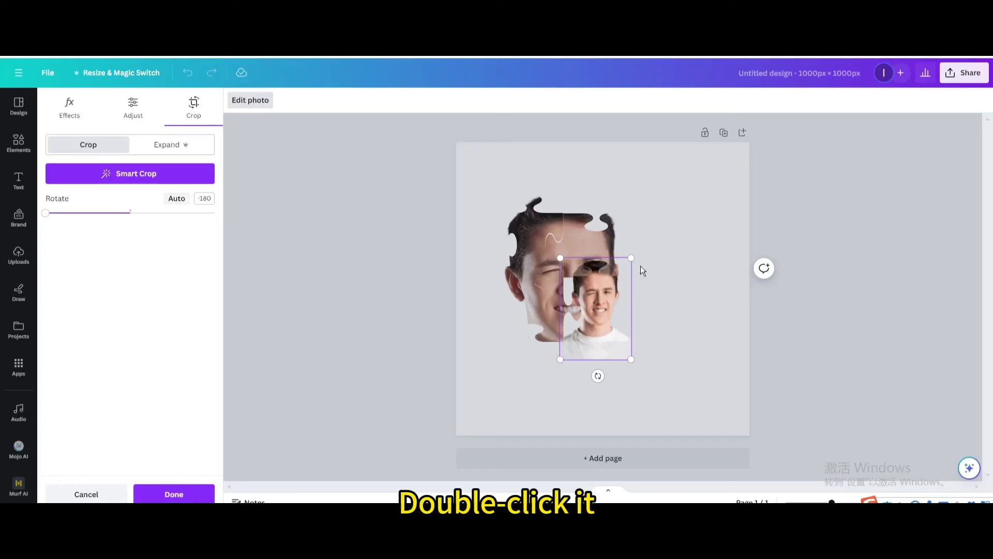
Enlarge and nudge the lower-right piece's photo until it aligns with the face.
left_click_drag(631, 259, 687, 229)
left_click_drag(613, 279, 540, 292)
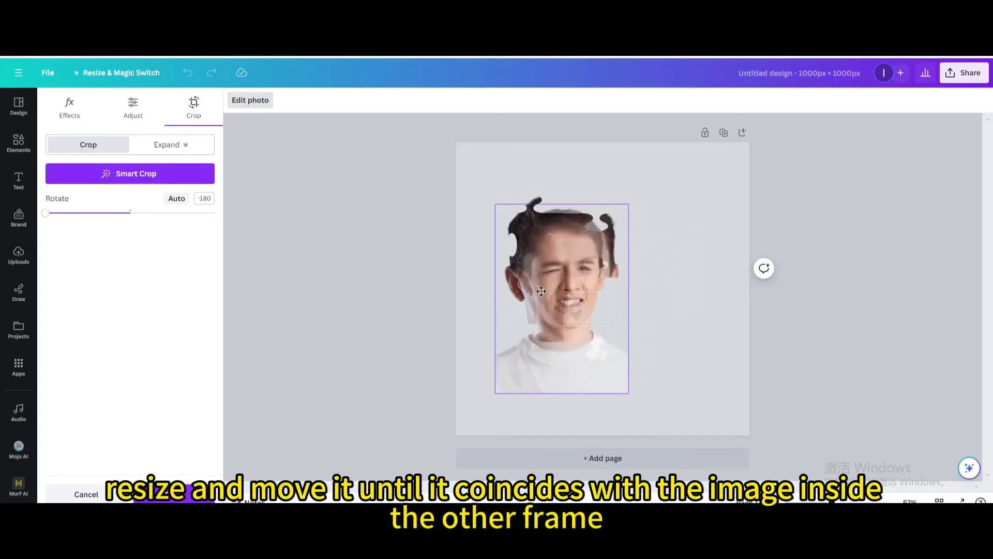
left_click_drag(629, 206, 656, 166)
left_click_drag(613, 225, 596, 244)
left_click_drag(641, 189, 649, 185)
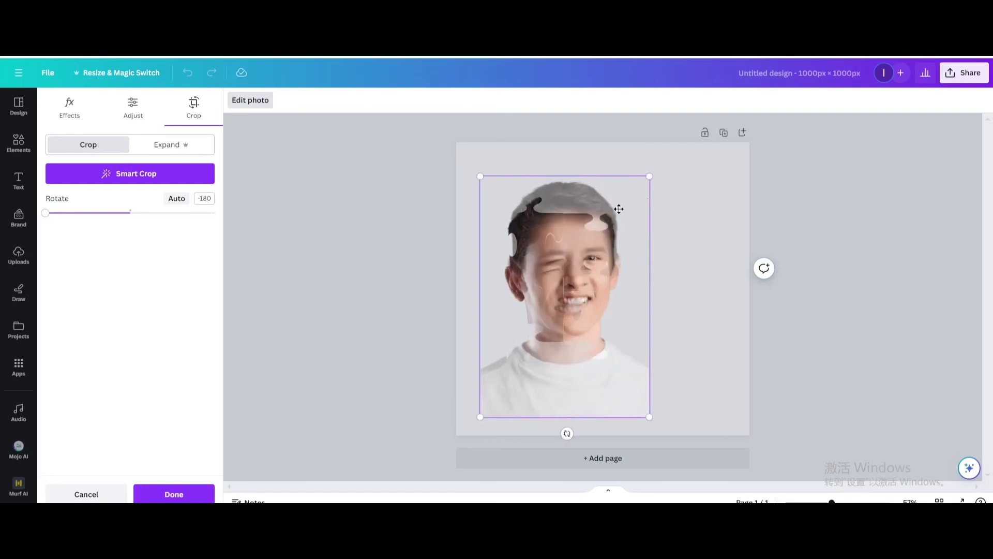
left_click_drag(617, 222, 612, 226)
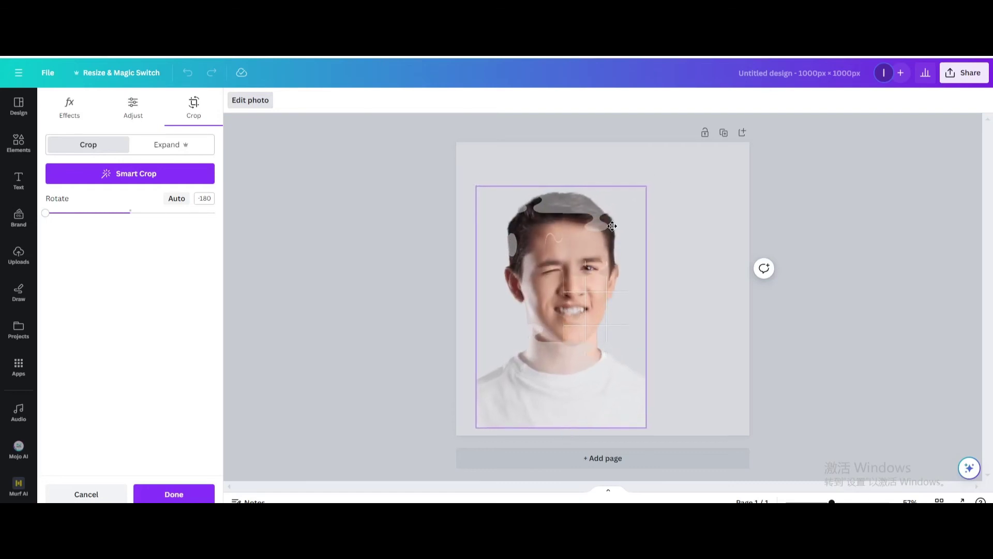
left_click_drag(645, 186, 647, 184)
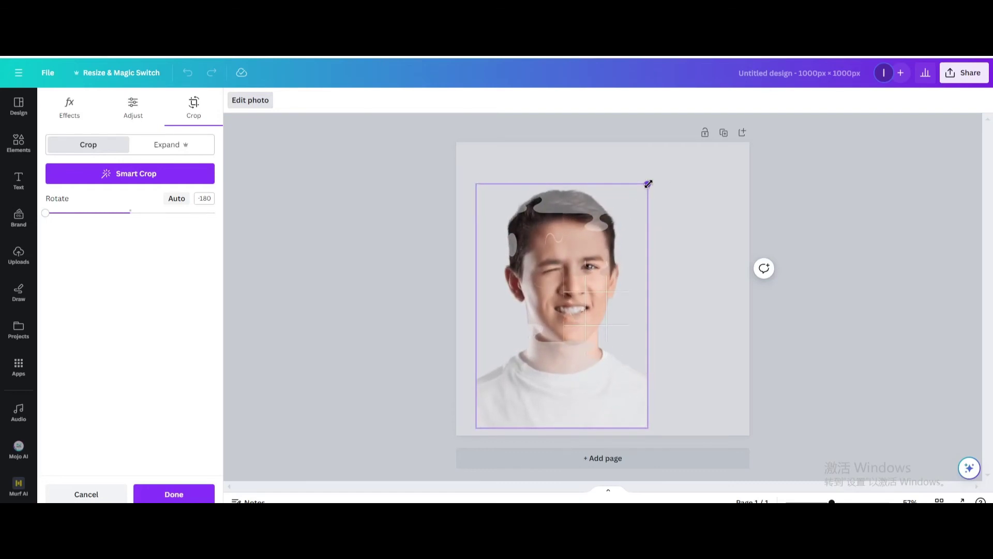
left_click_drag(613, 225, 612, 227)
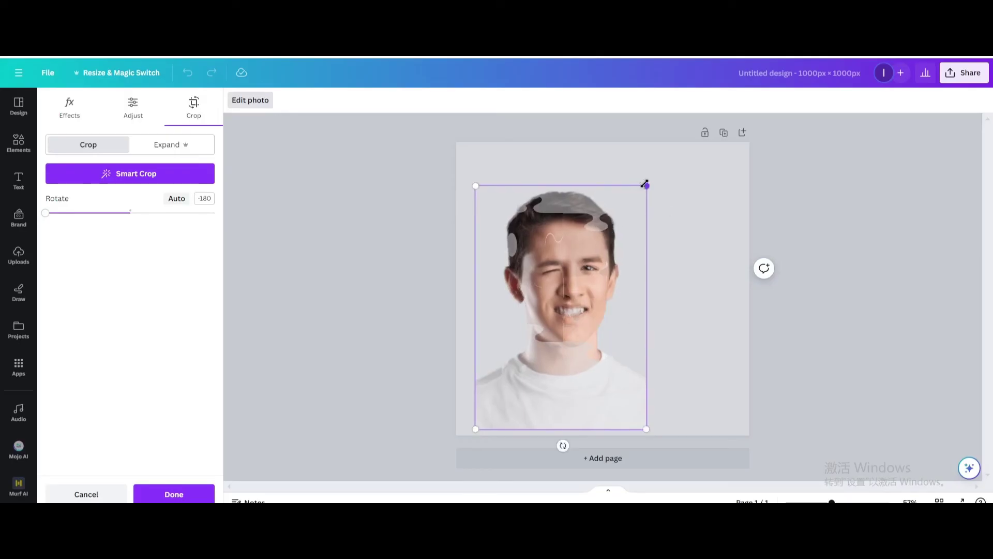
left_click_drag(646, 186, 649, 183)
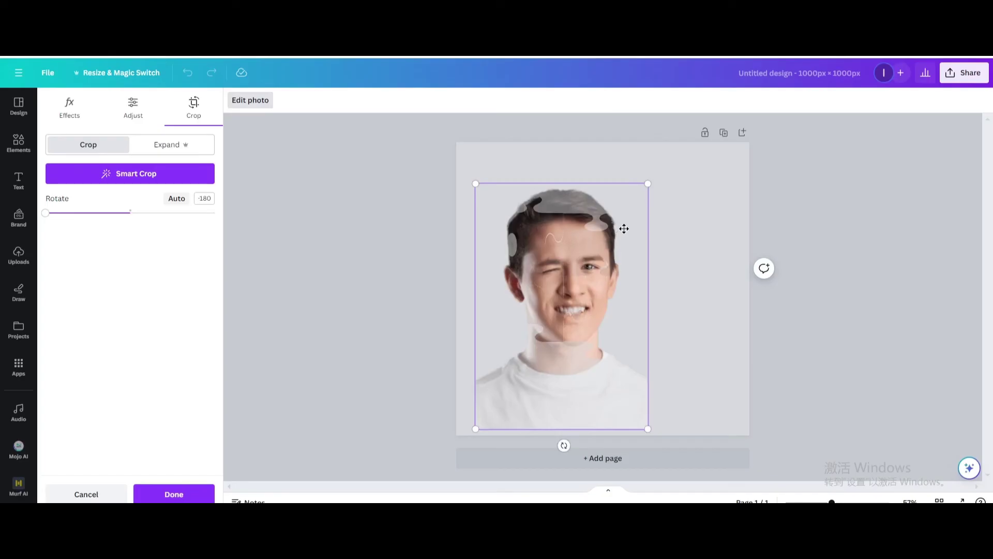
left_click_drag(622, 231, 617, 232)
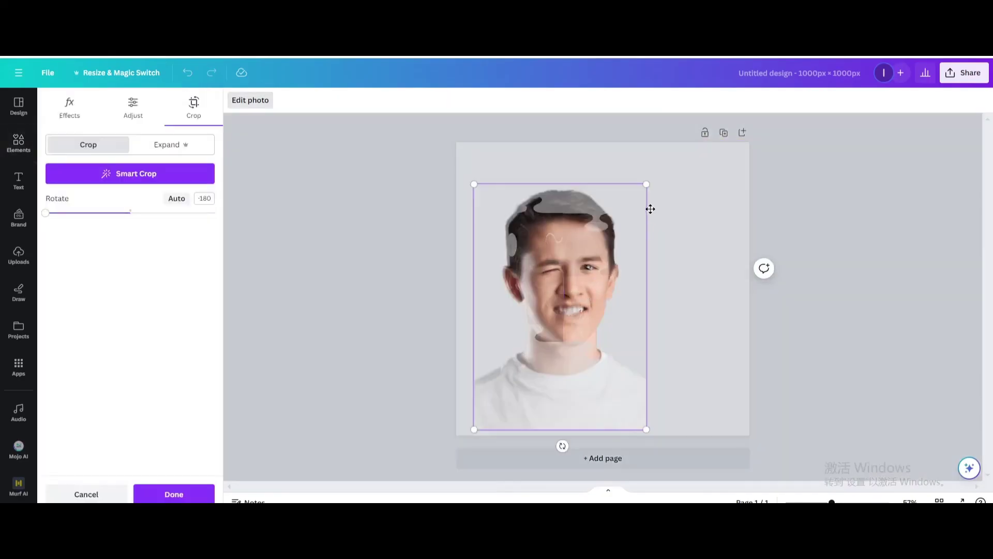
left_click_drag(647, 185, 651, 182)
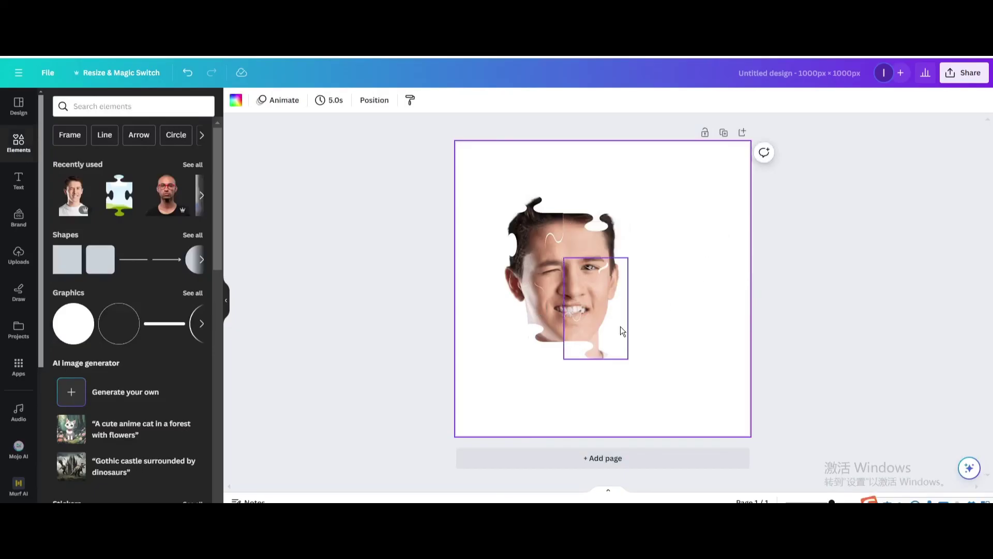
Pull the lower-right, top-right and top-left pieces outward, leaving gaps between all four.
left_click(620, 326)
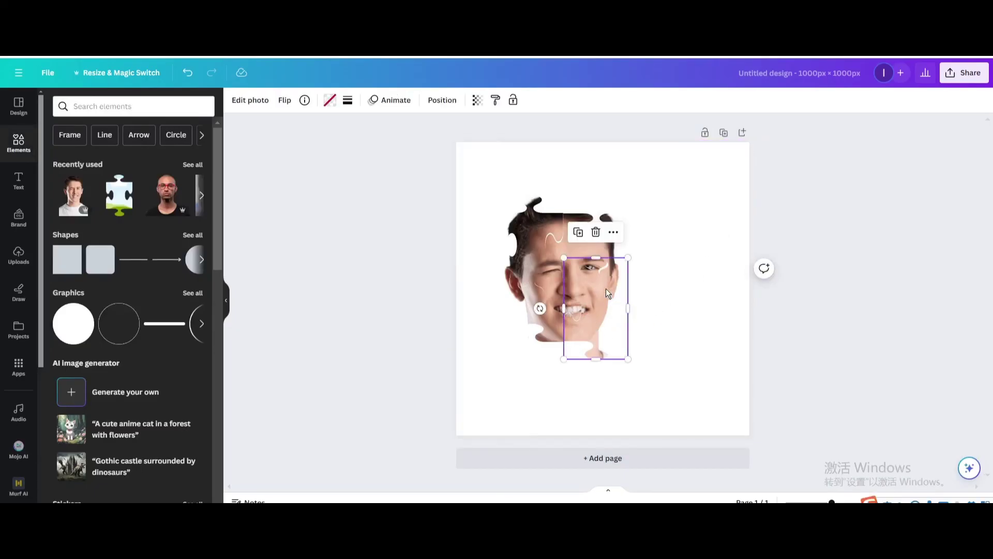
left_click_drag(602, 290, 629, 302)
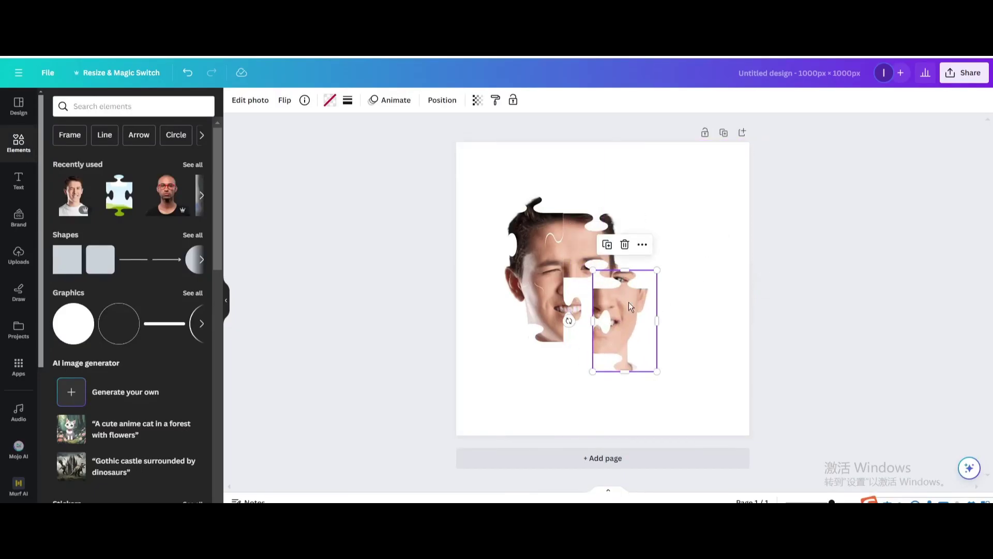
left_click(594, 240)
left_click_drag(593, 239, 633, 226)
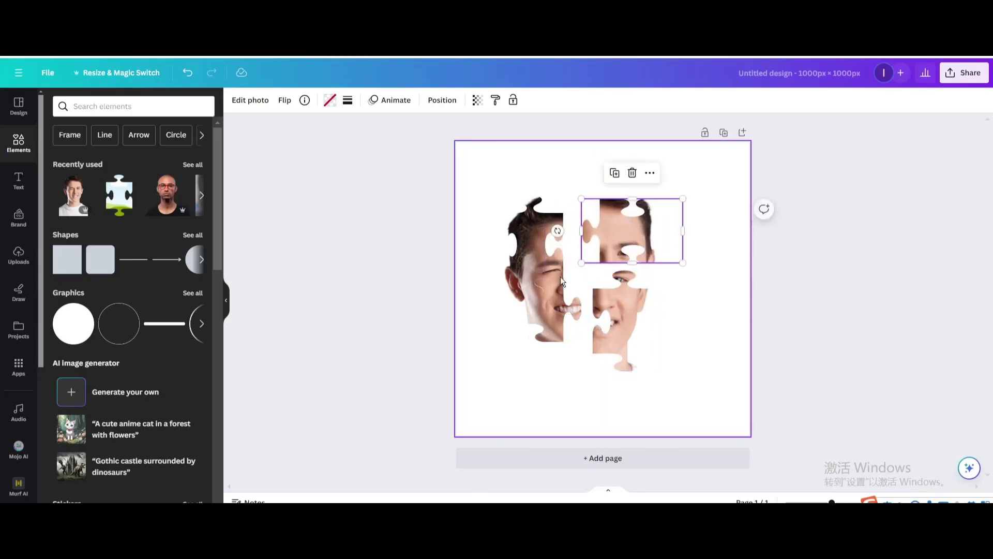
left_click(560, 310)
left_click(551, 265)
left_click_drag(542, 249, 553, 251)
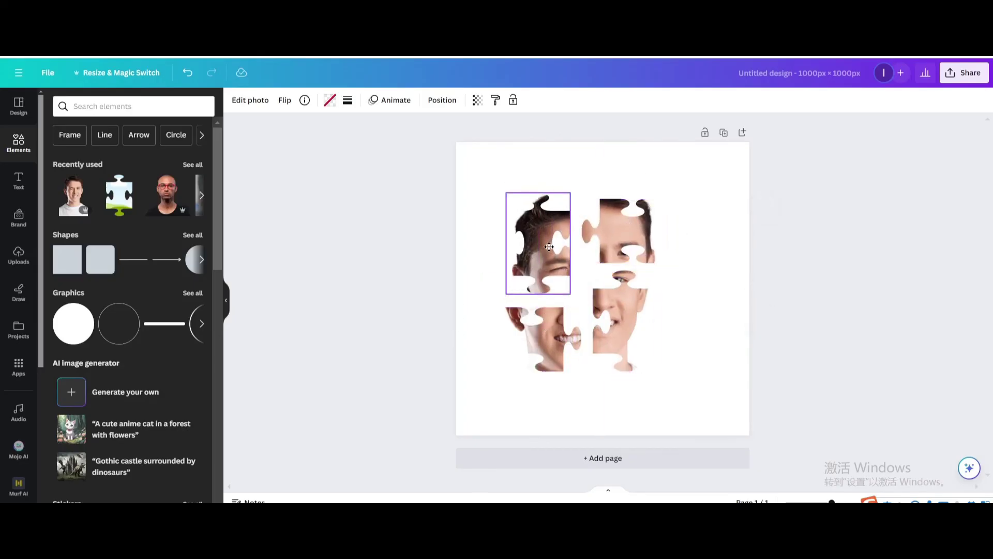
left_click(729, 283)
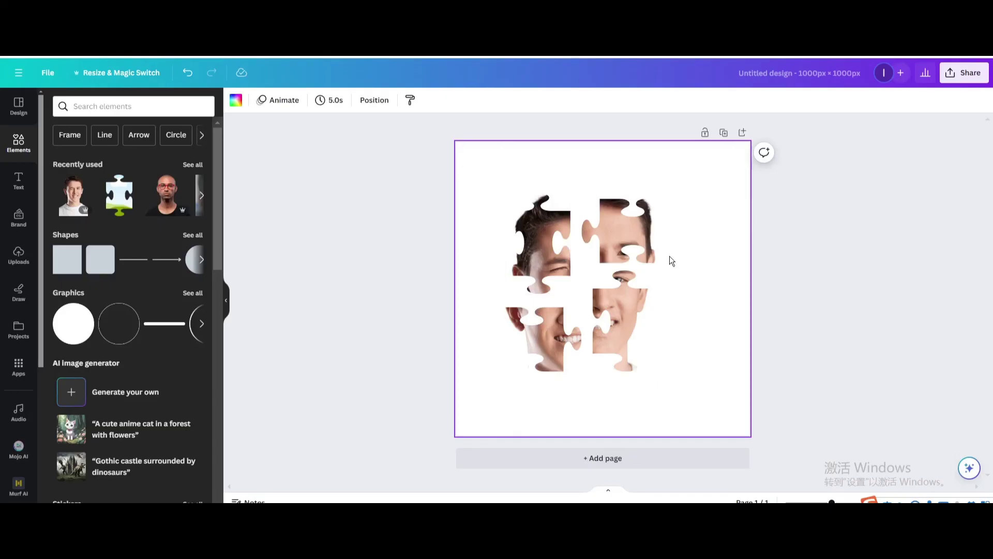
Choose the light turquoise swatch as the page background colour.
left_click(235, 100)
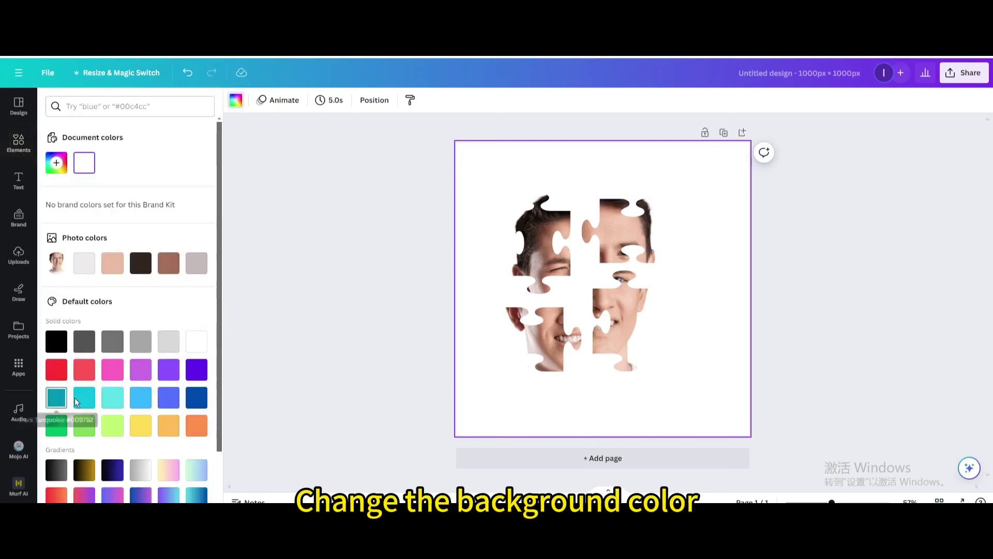
left_click(111, 397)
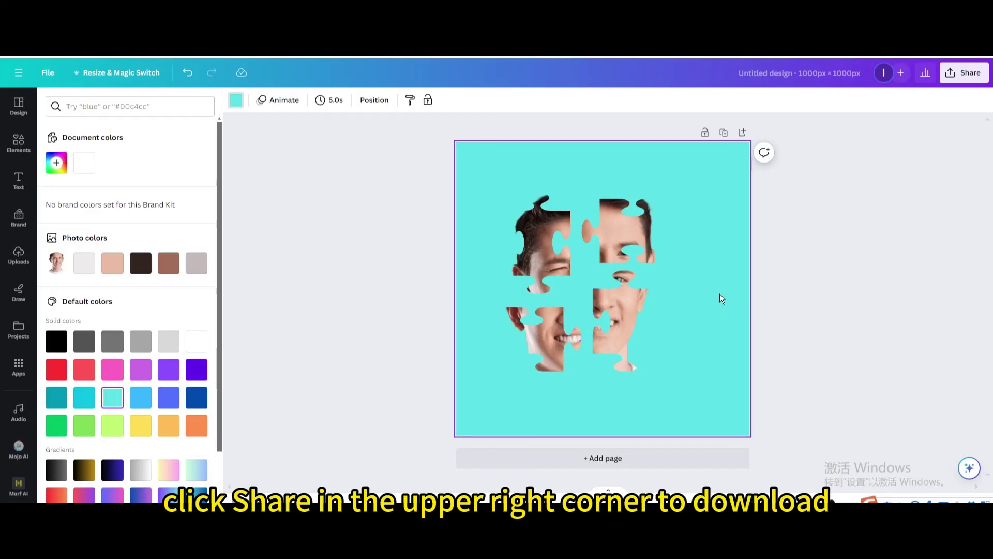
Download the turquoise jigsaw portrait design as a JPG instead of PNG.
left_click(963, 73)
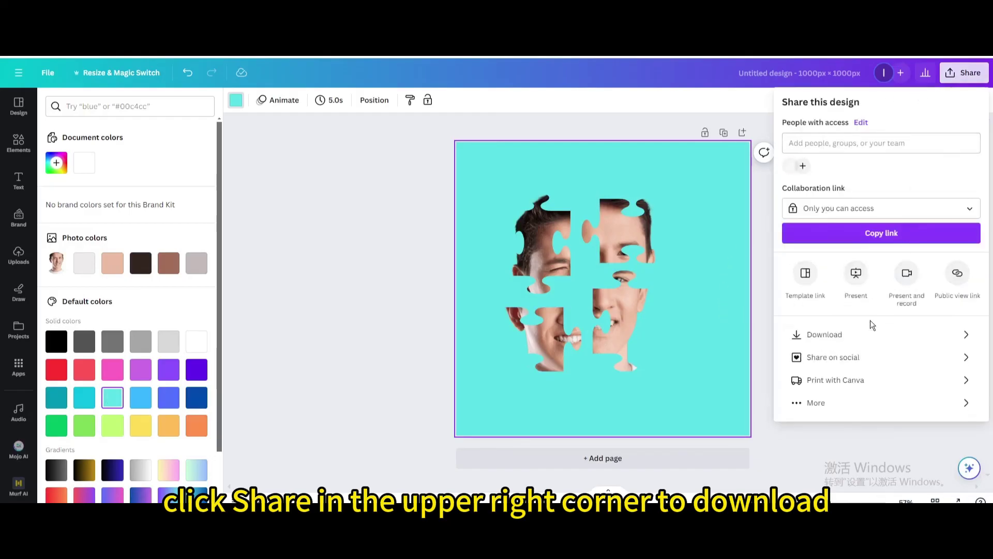
left_click(853, 336)
left_click(881, 145)
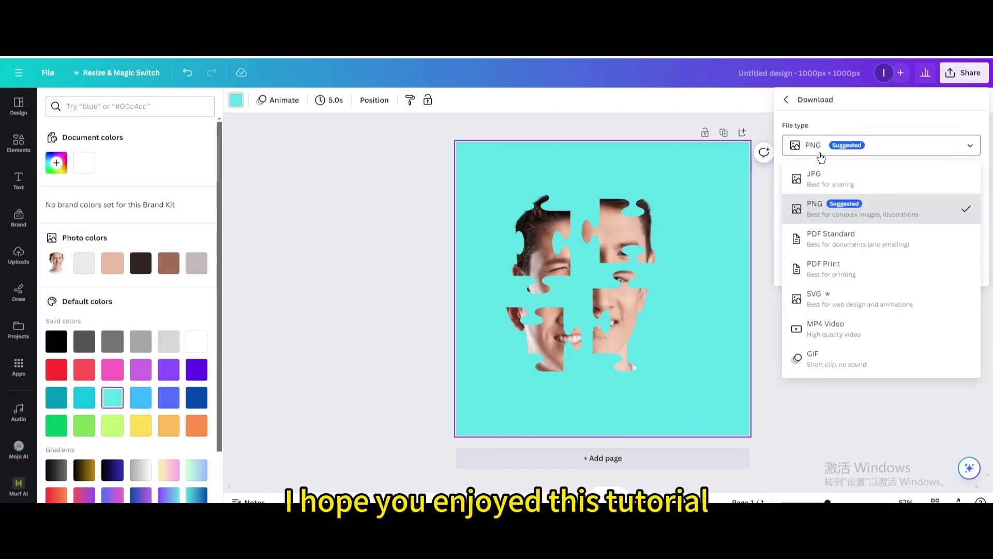
left_click(839, 177)
left_click(859, 275)
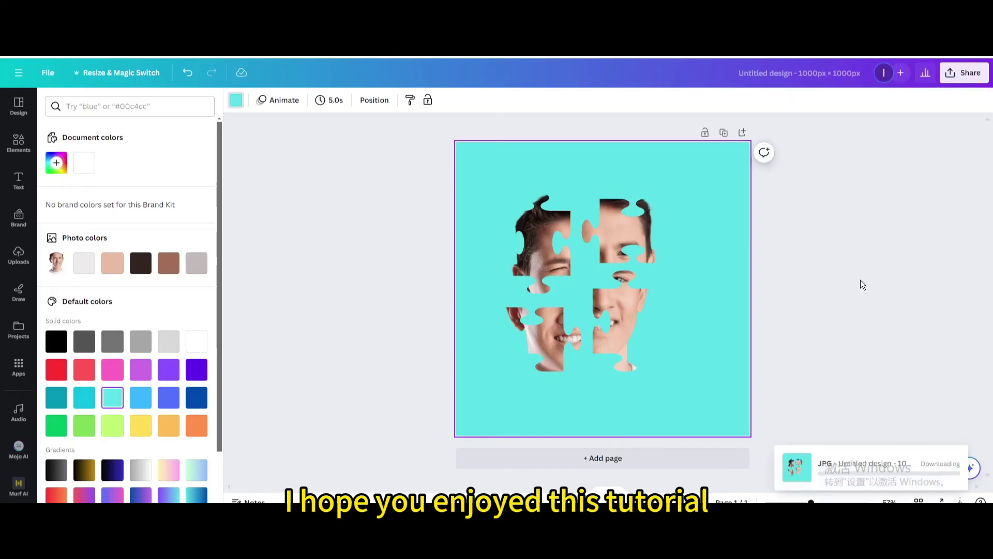